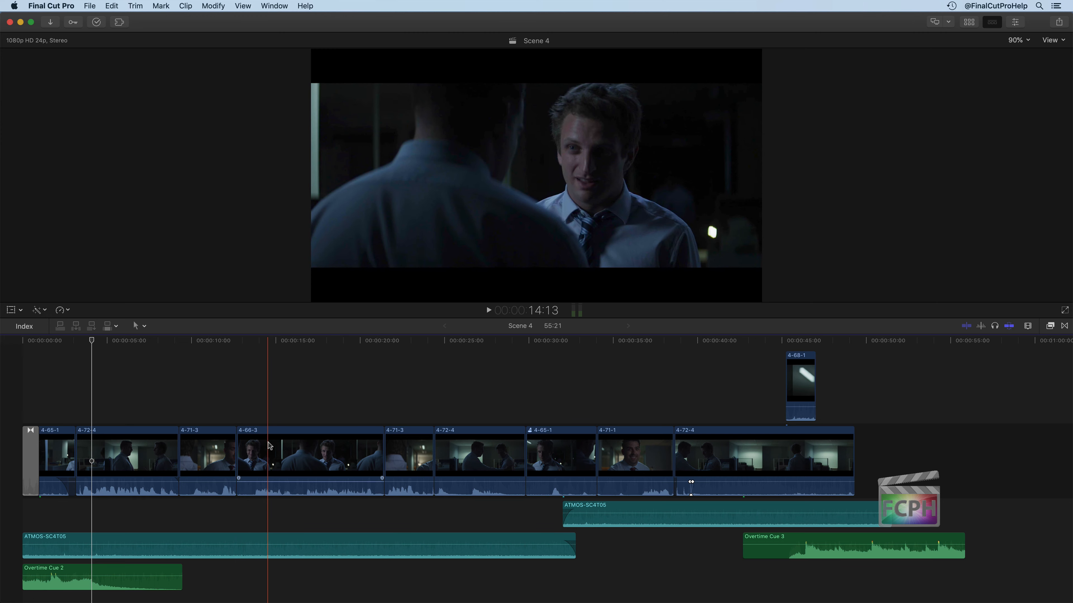
- Show the large audio meters and monitor the dialogue levels while playing the timeline from its start
key(space)
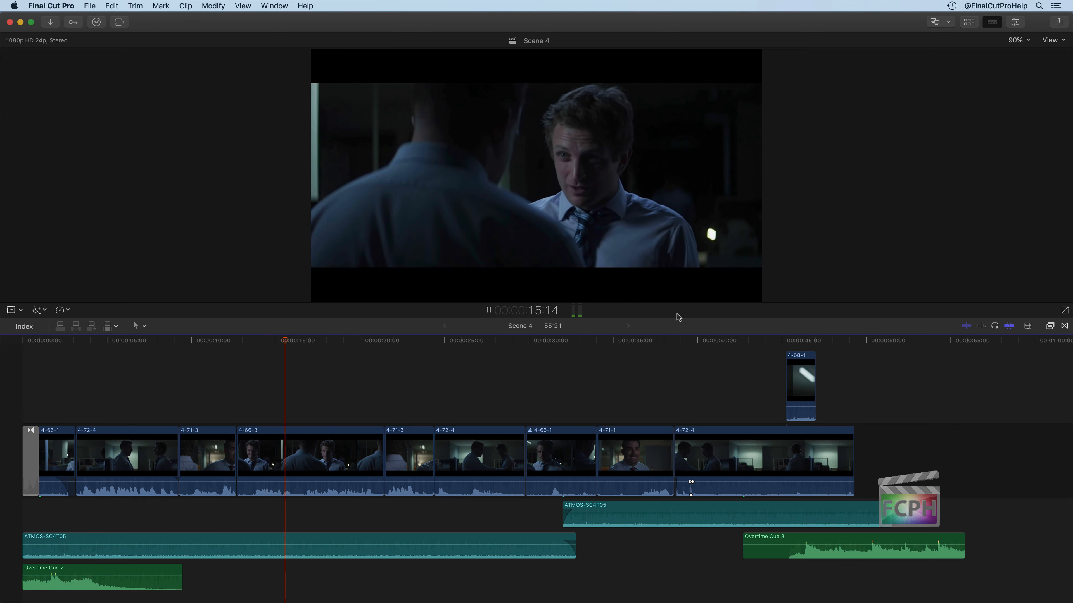
key(space)
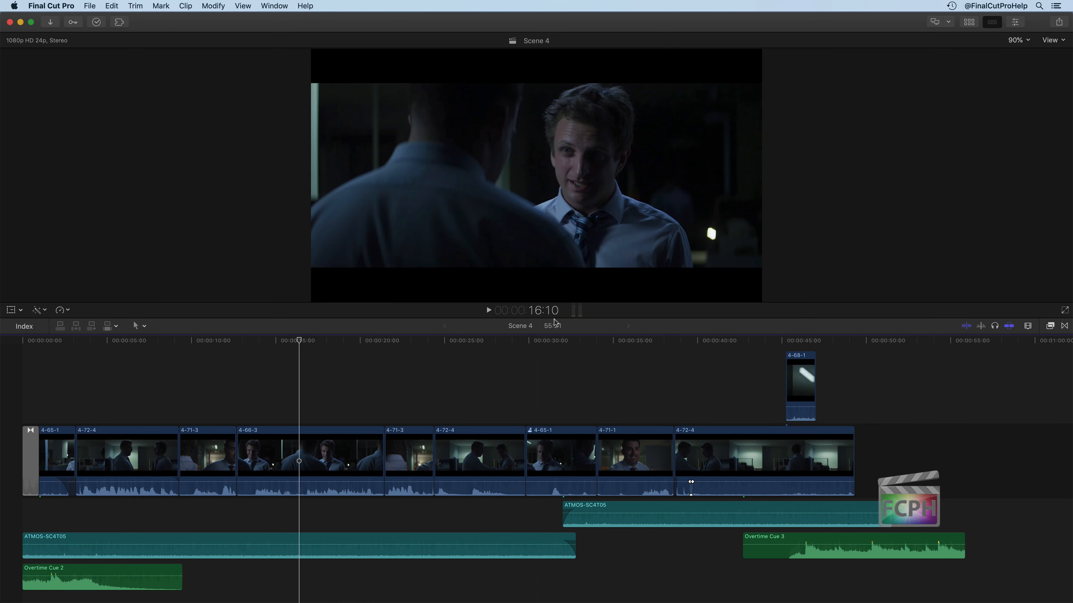
click(577, 311)
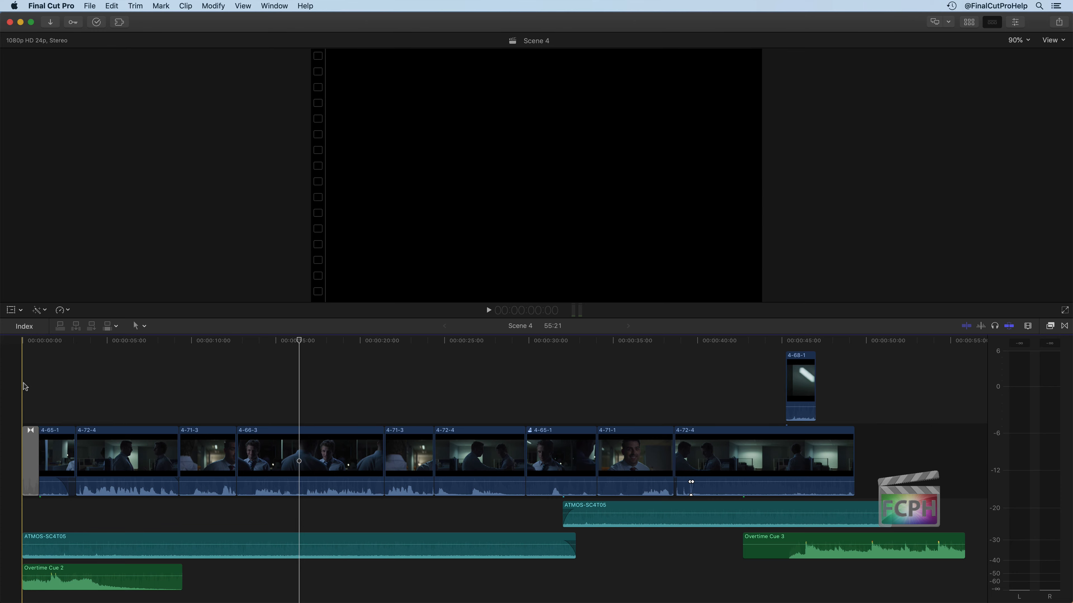
key(space)
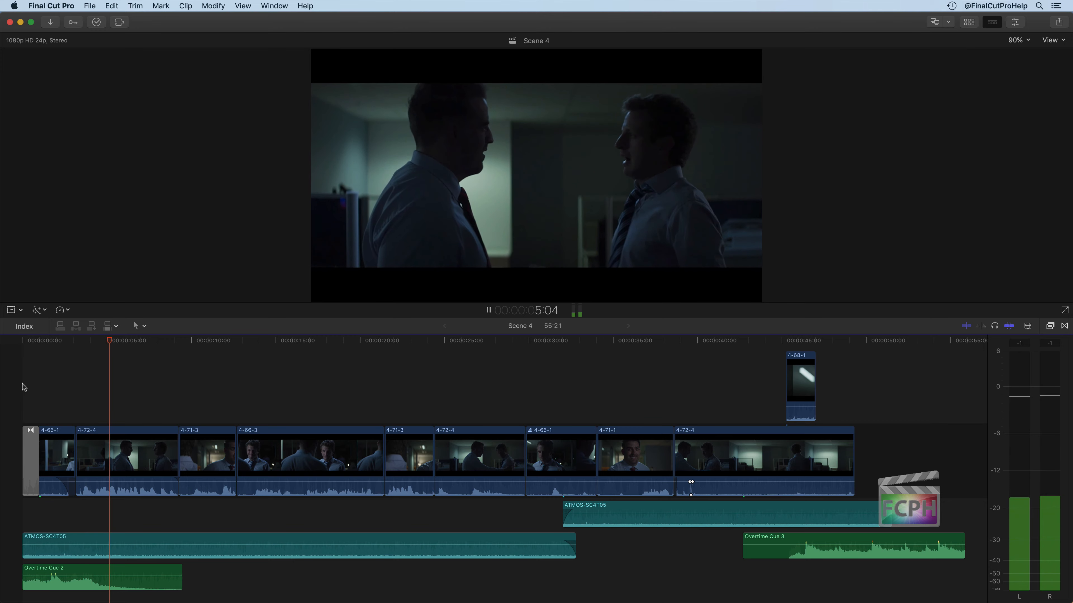
key(space)
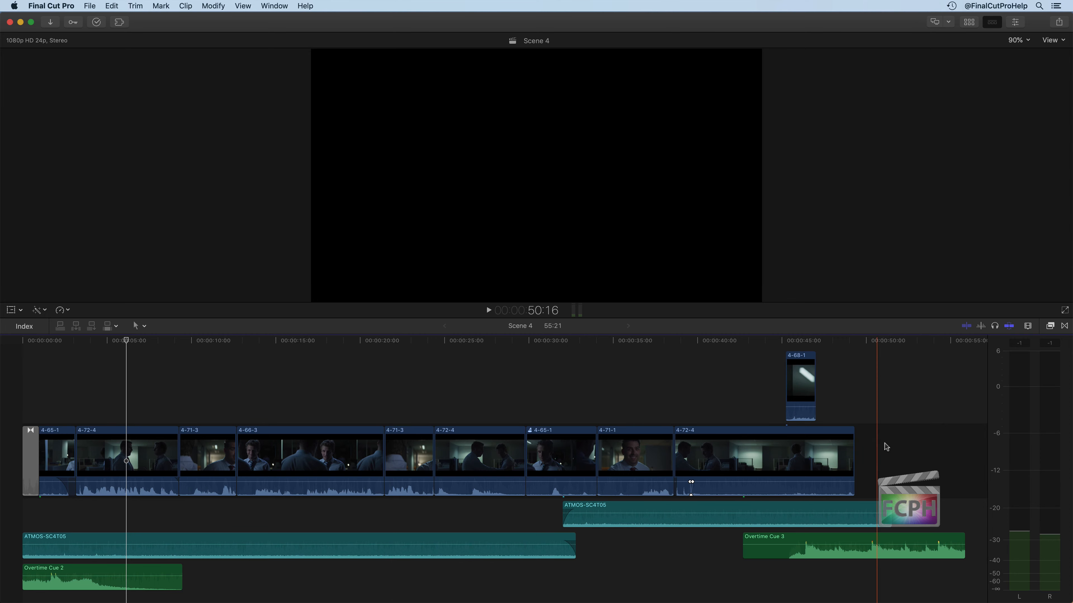
- Run Auto Enhance Audio on all the clips in the primary storyline, and clear the selection
drag(893, 451, 40, 468)
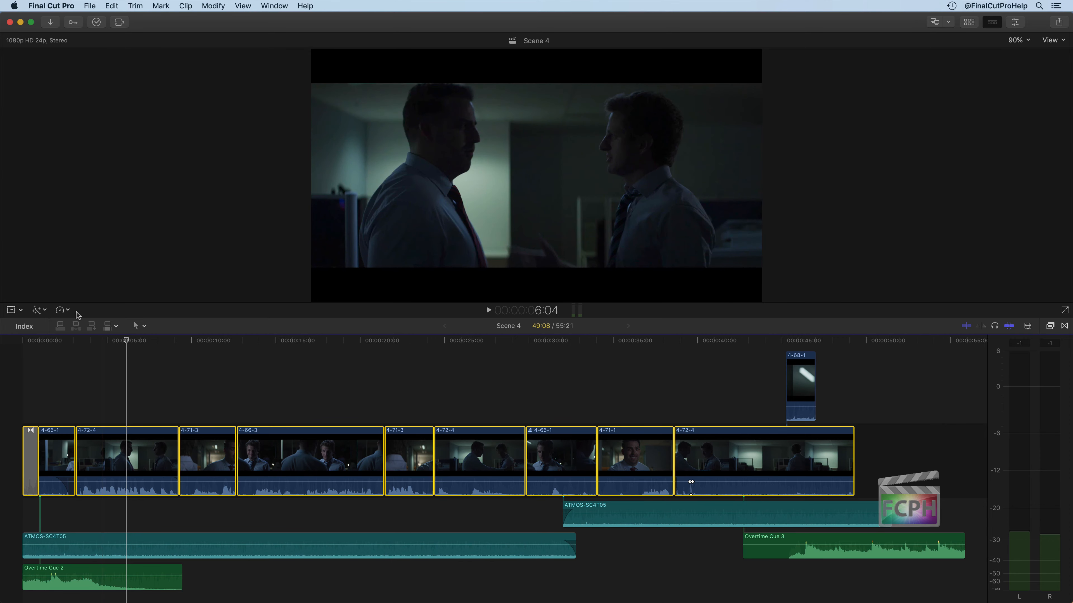
click(41, 310)
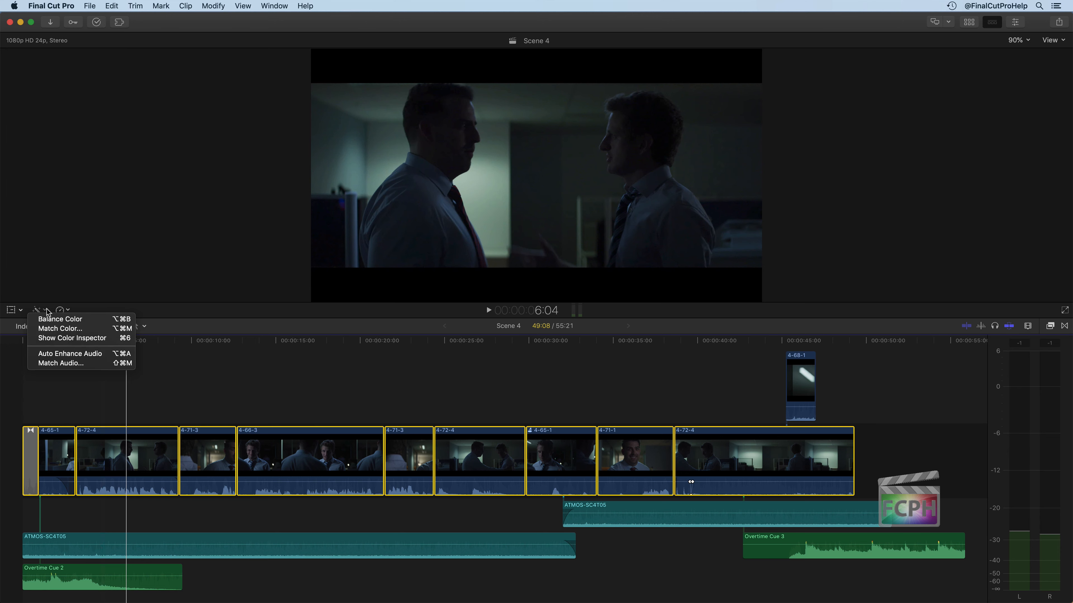
click(58, 354)
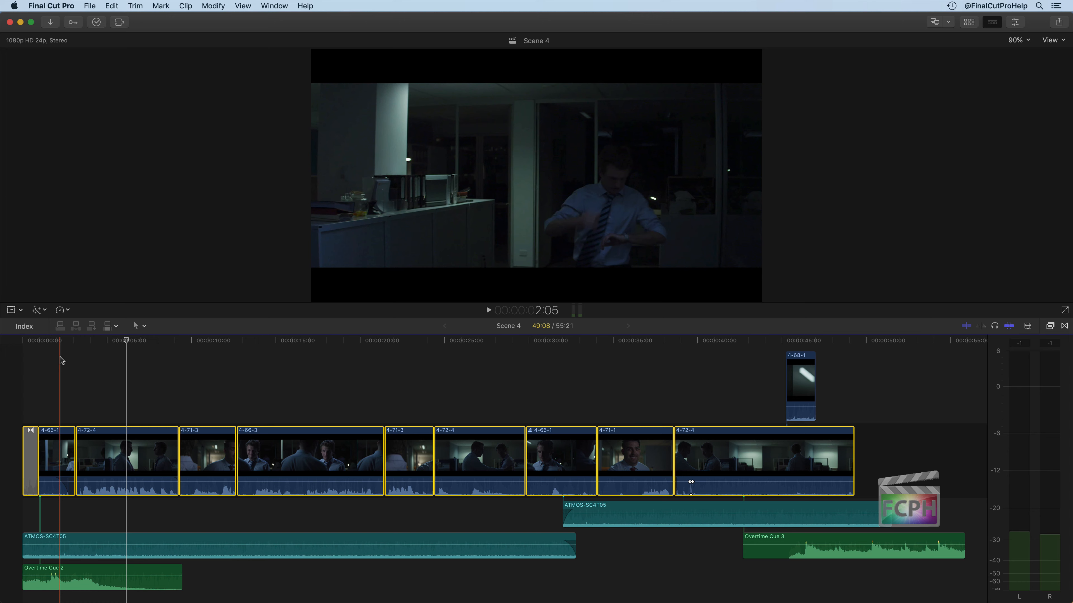
click(165, 499)
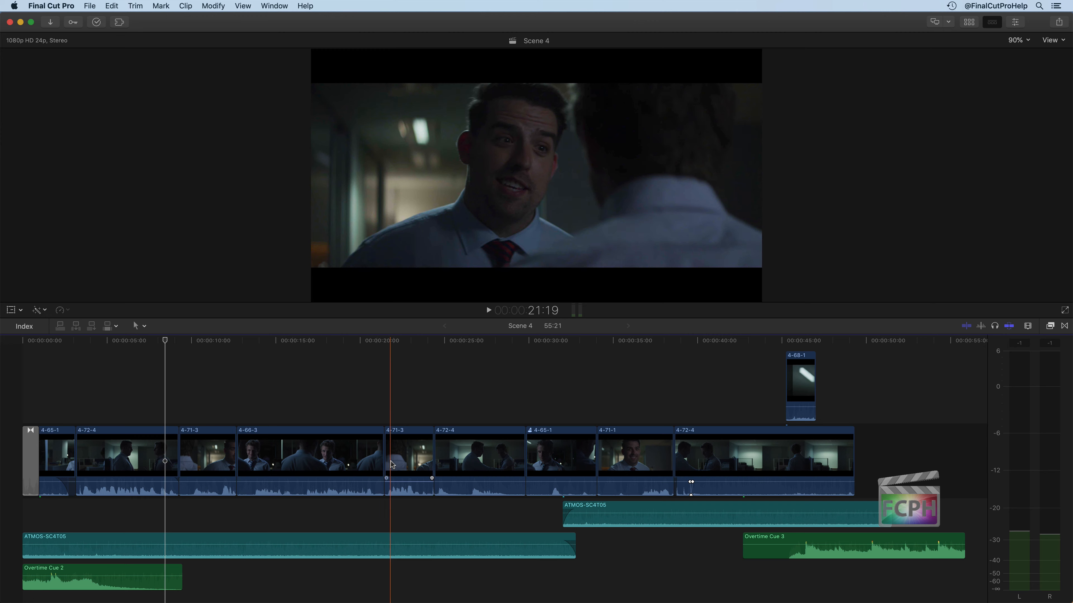
click(160, 459)
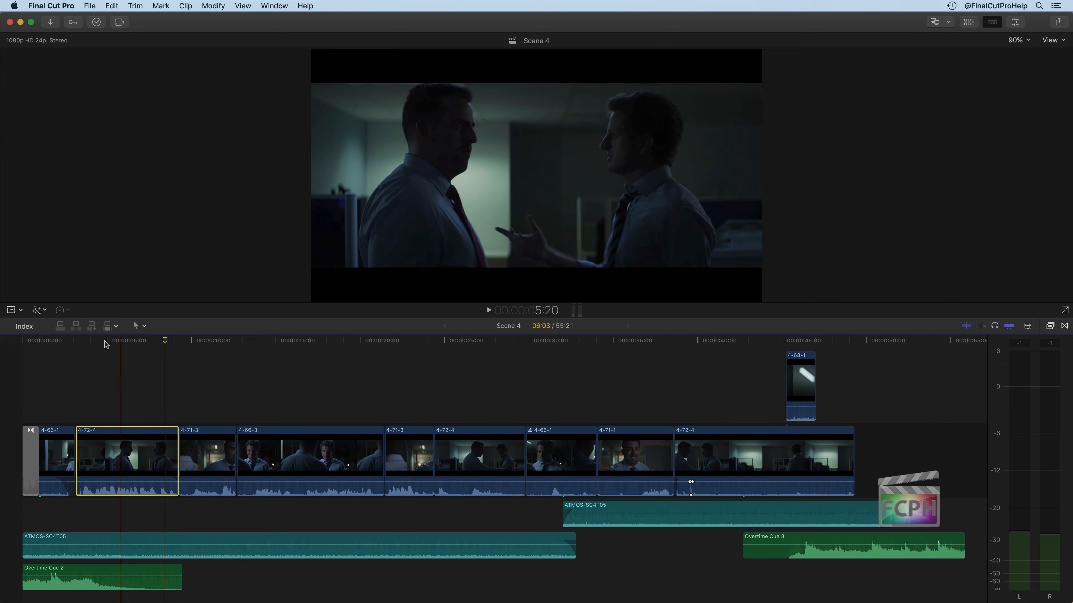
click(41, 310)
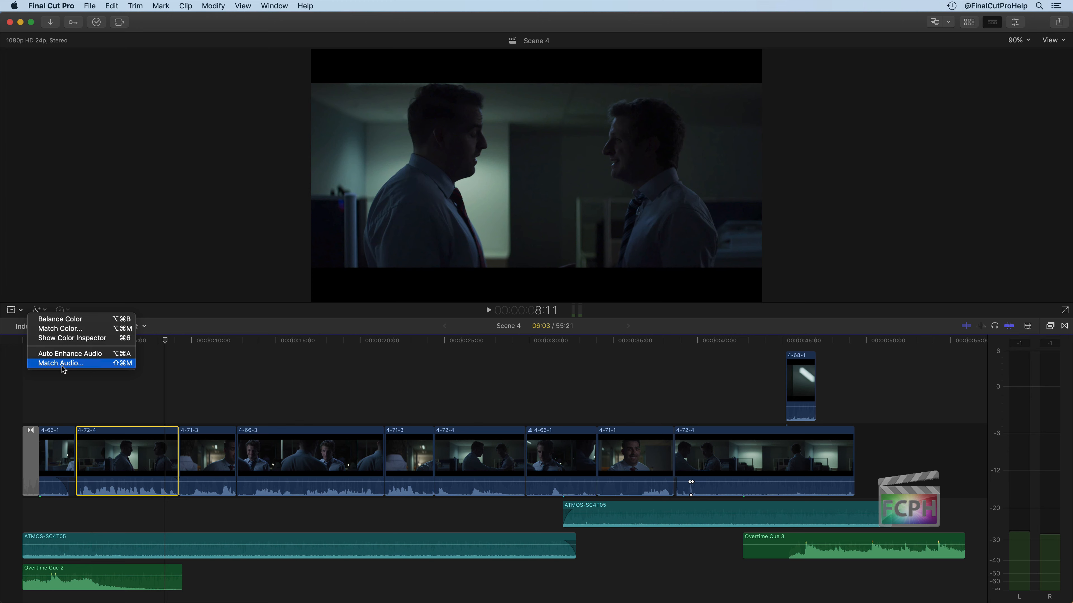
click(171, 369)
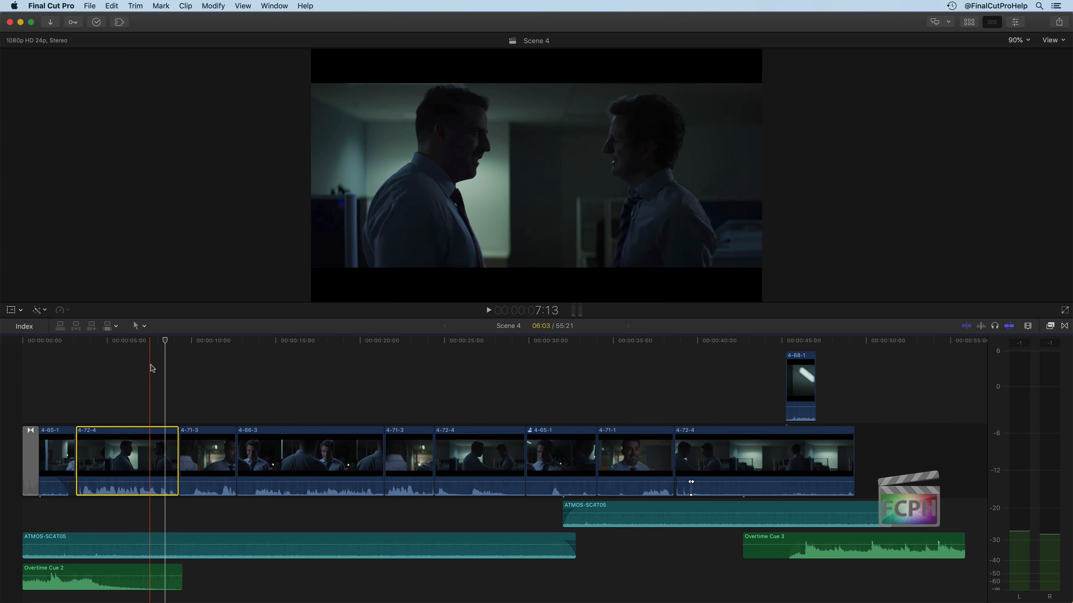
- Solo clip 4-71-1 and play it to check its dialogue level on the audio meters
click(624, 452)
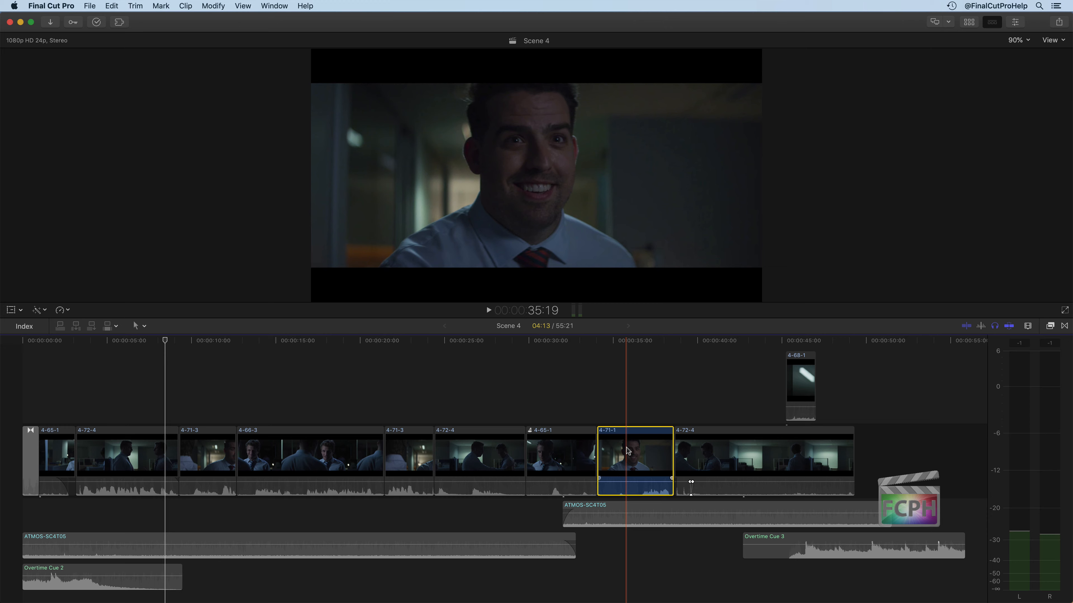
key(space)
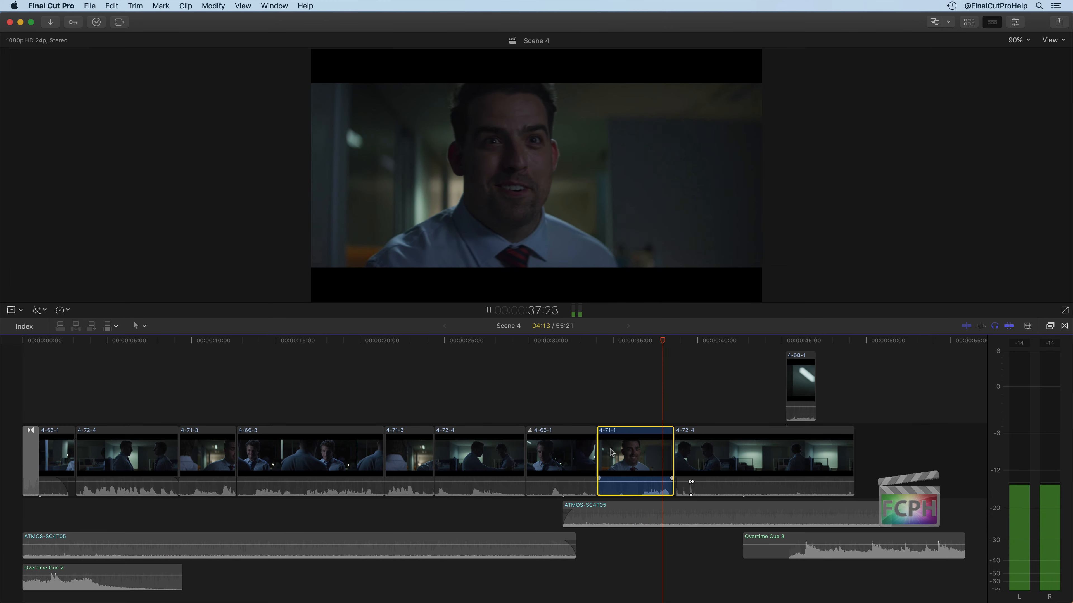
key(space)
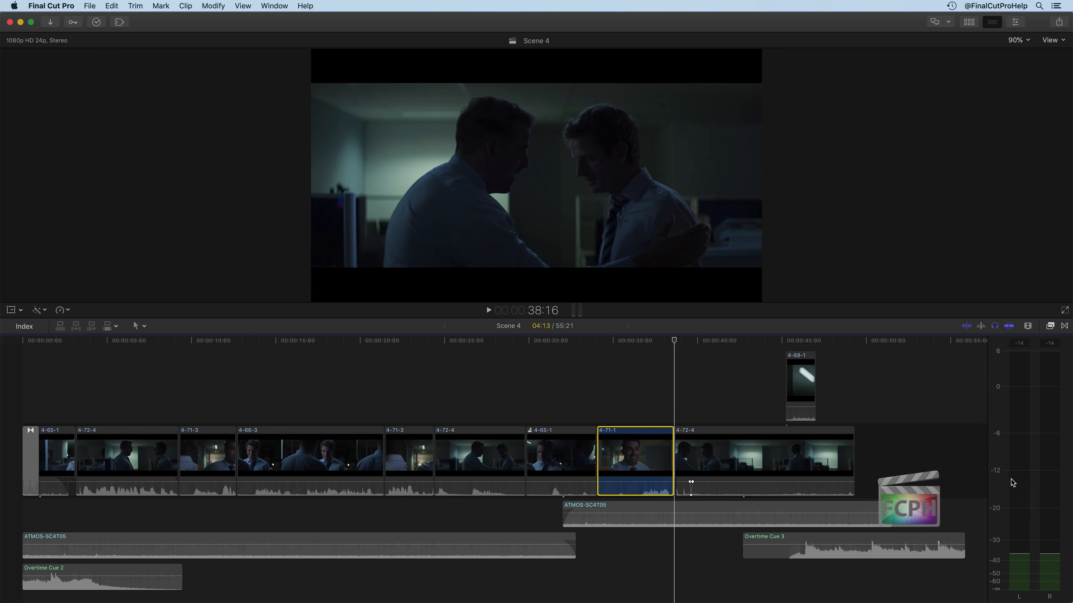
key(space)
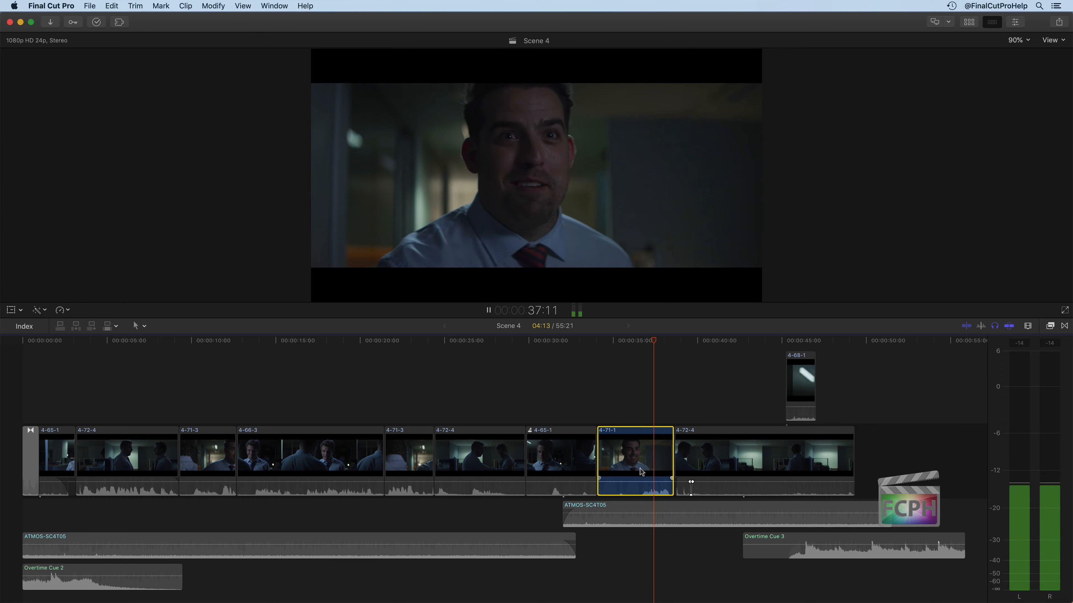
key(space)
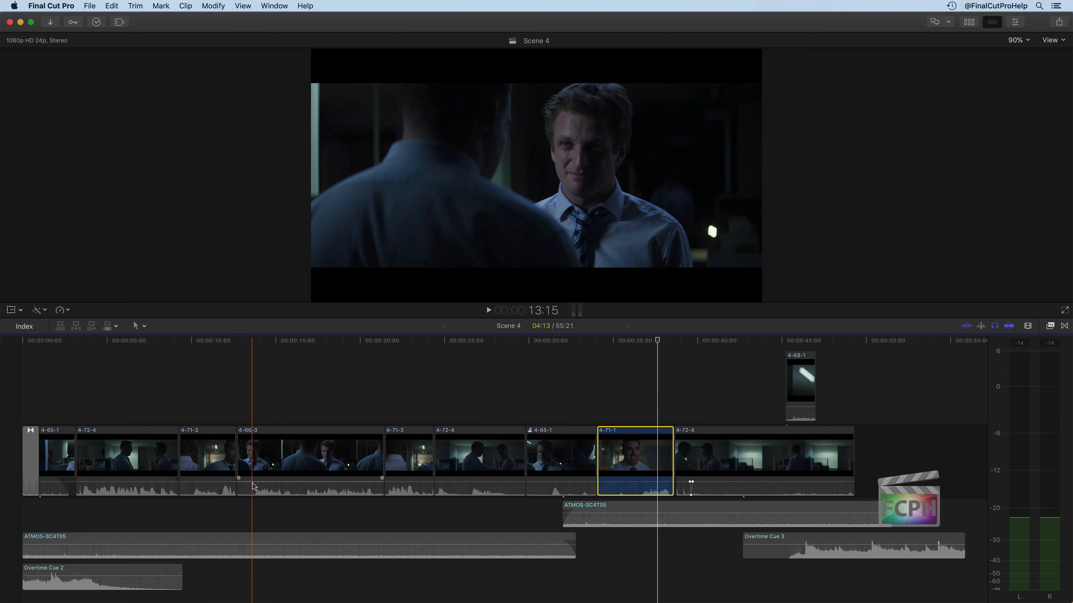
- Solo the first 4-72-4 clip instead and play it to compare its dialogue level
click(105, 461)
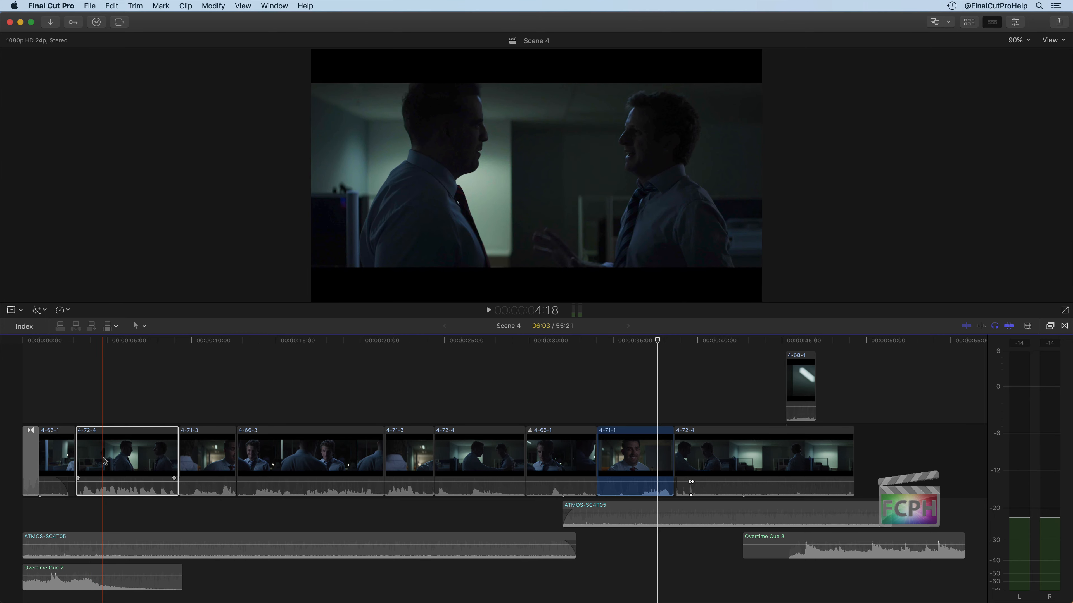
key(alt+s)
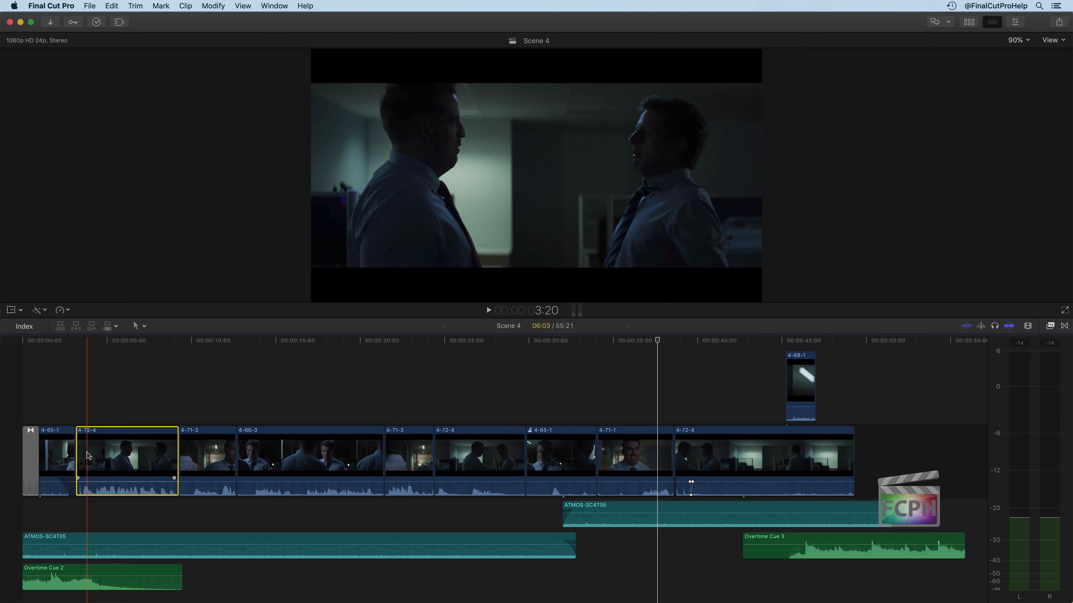
key(space)
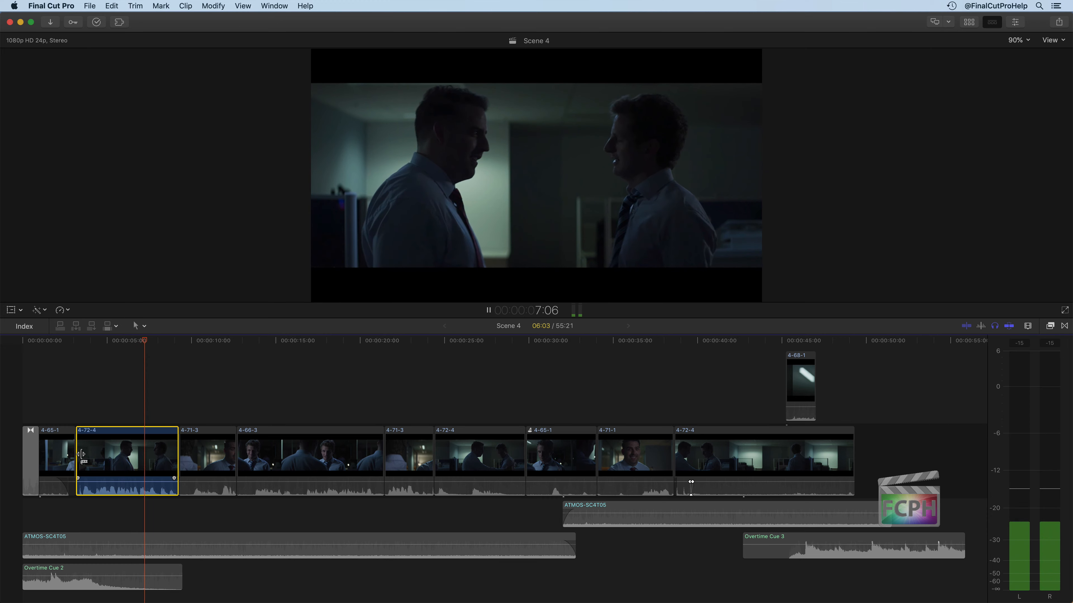
key(space)
key(space)
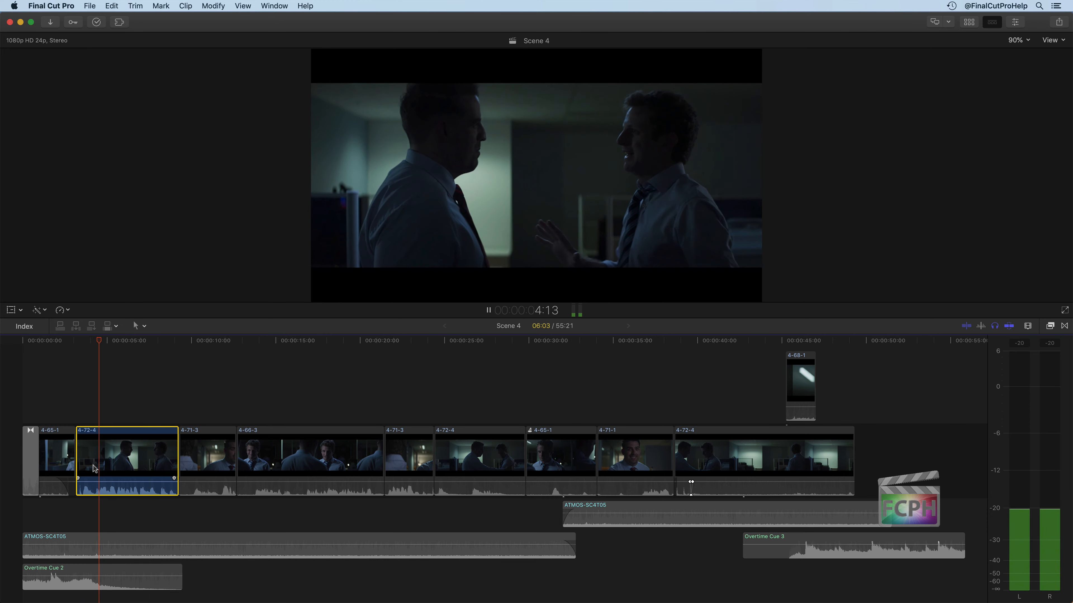
key(space)
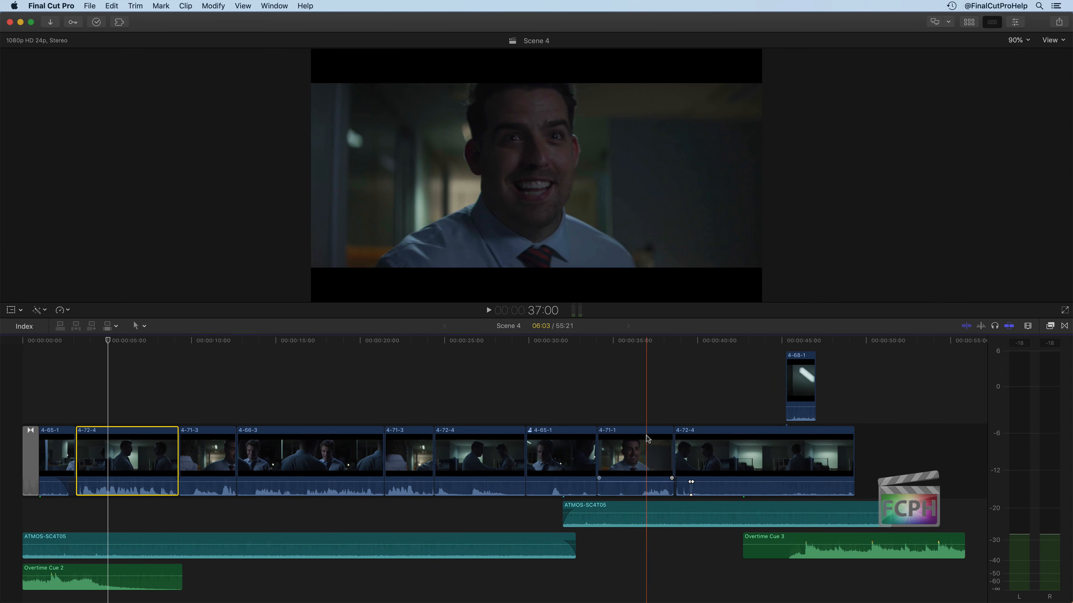
- Apply Match Audio to clip 4-71-1 using an earlier dialogue clip as reference, and show its audio settings in the inspector
click(634, 463)
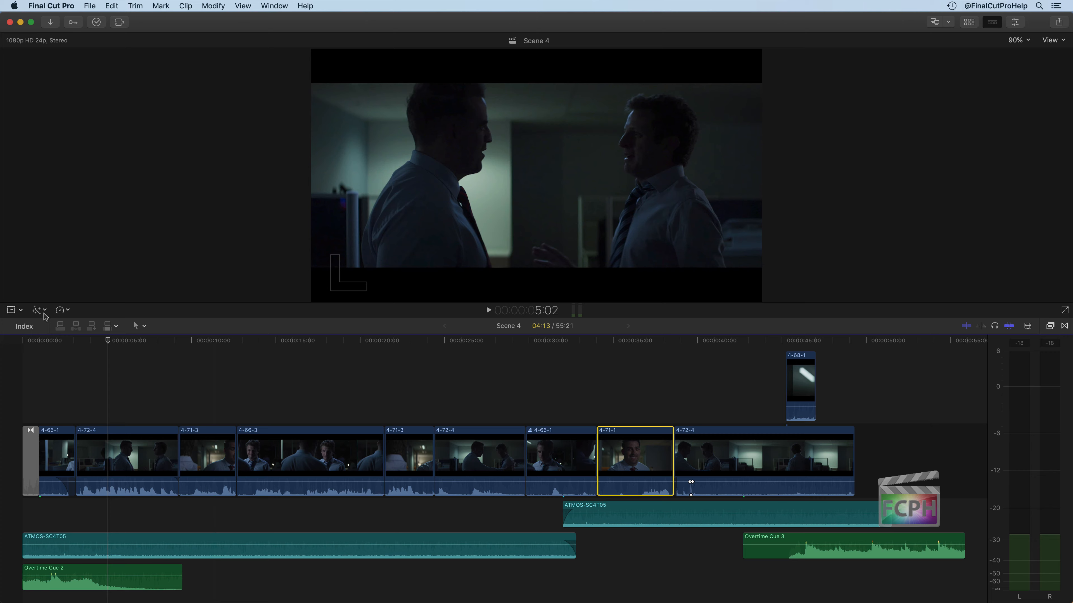
click(40, 310)
click(54, 364)
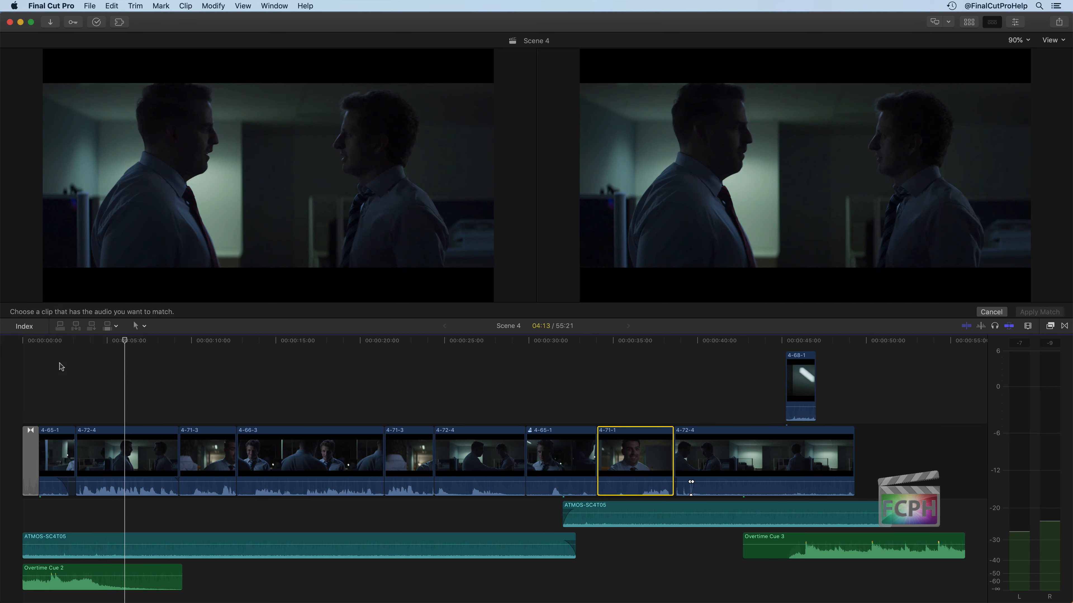
click(129, 456)
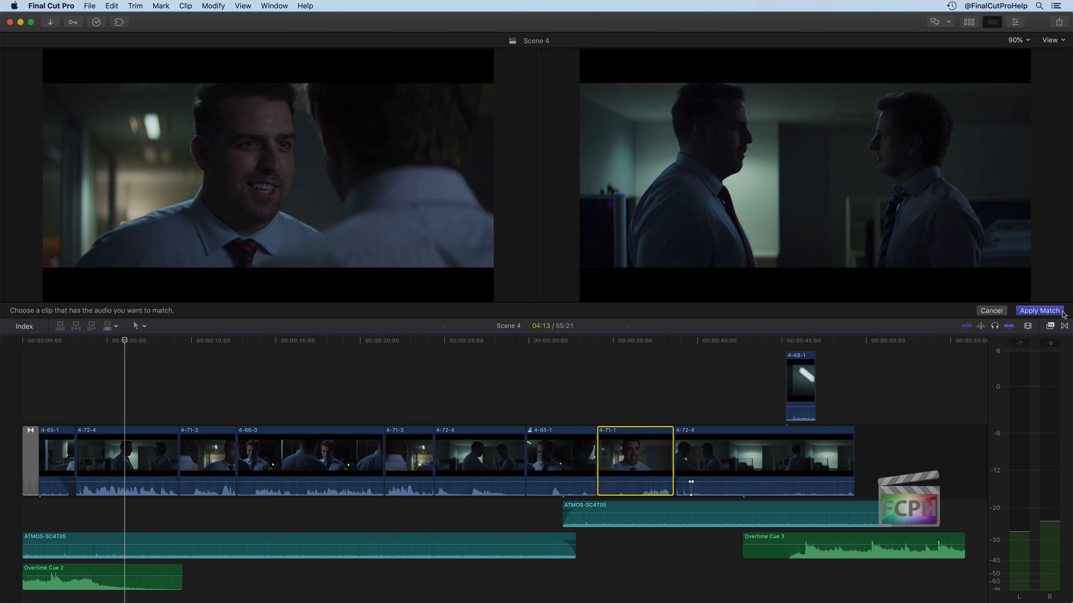
click(1039, 310)
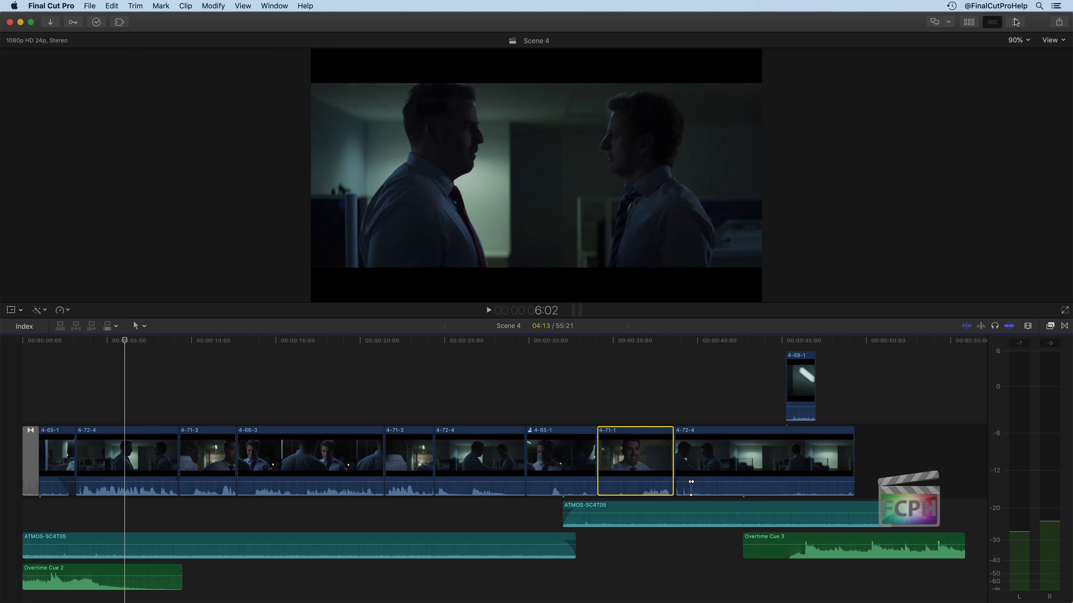
click(1015, 22)
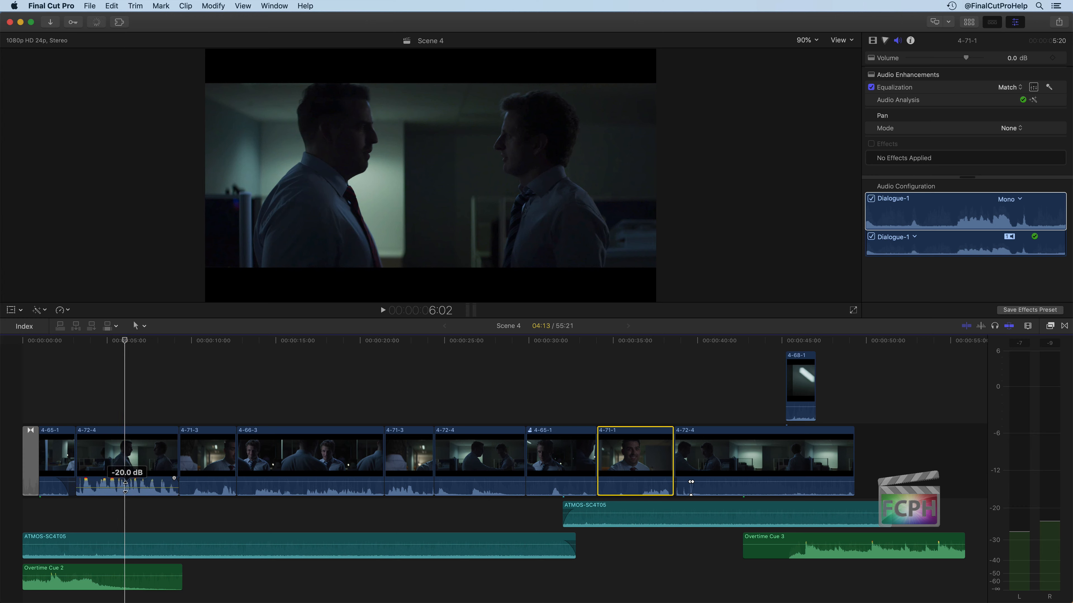
- Try changing the volume levels of the first two 4-72-4 clips, and undo the changes
drag(125, 487, 129, 479)
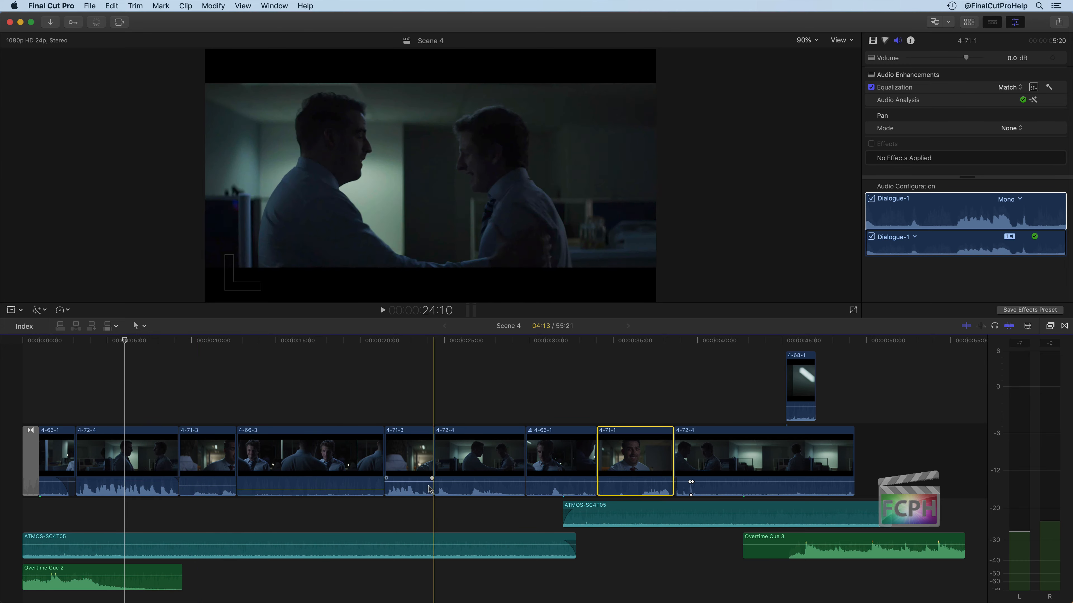
drag(463, 481, 465, 478)
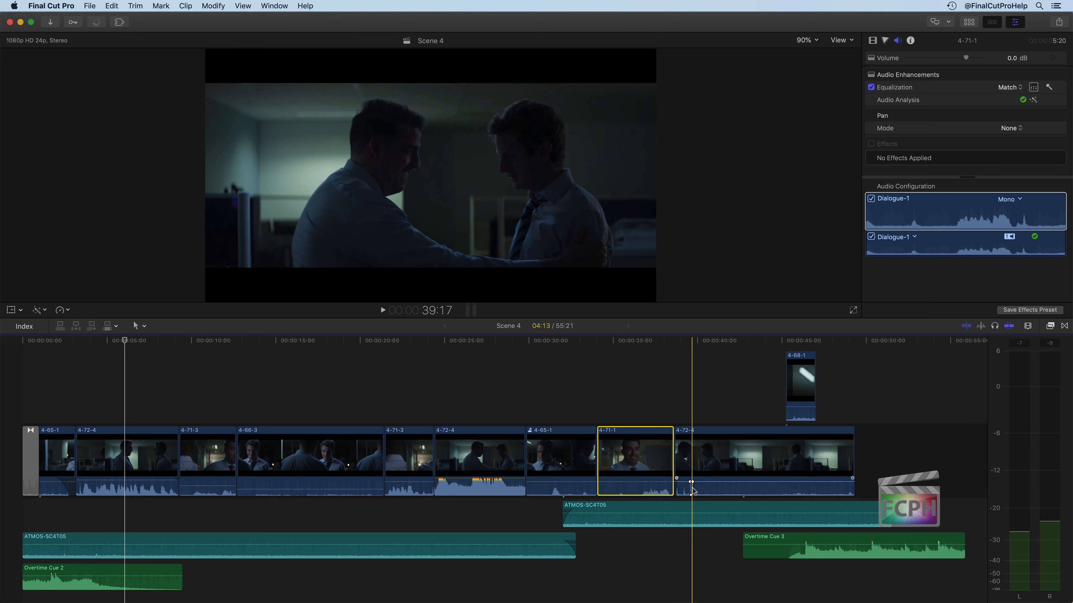
key(super+z)
key(super+z)
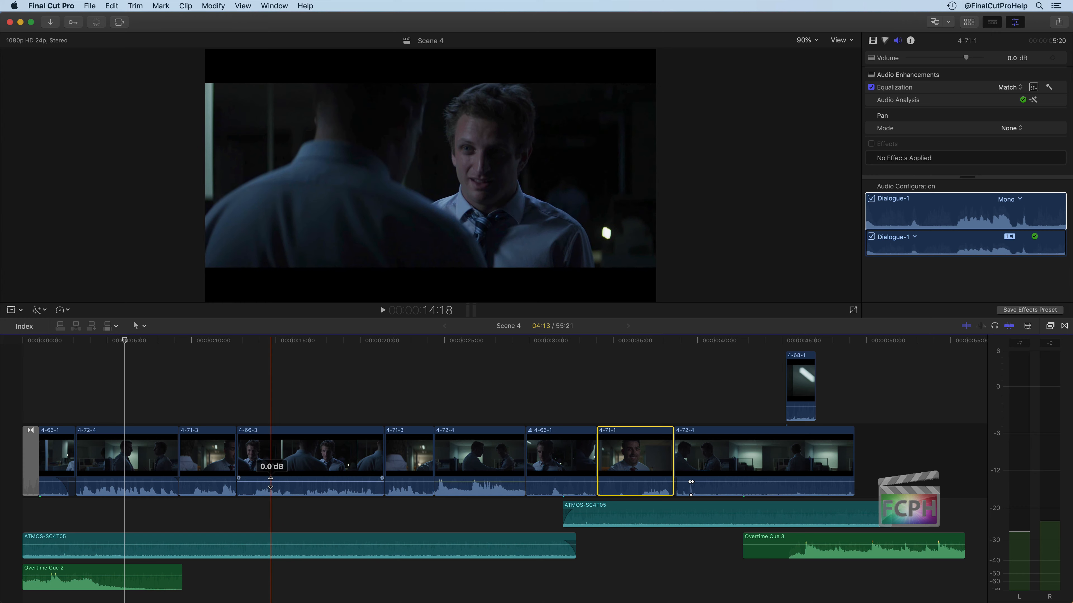
- Add four volume keyframes to clip 4-66-3, at about 14:14, 16:08, 18:03 and 19:10
alt+click(268, 481)
alt+click(297, 481)
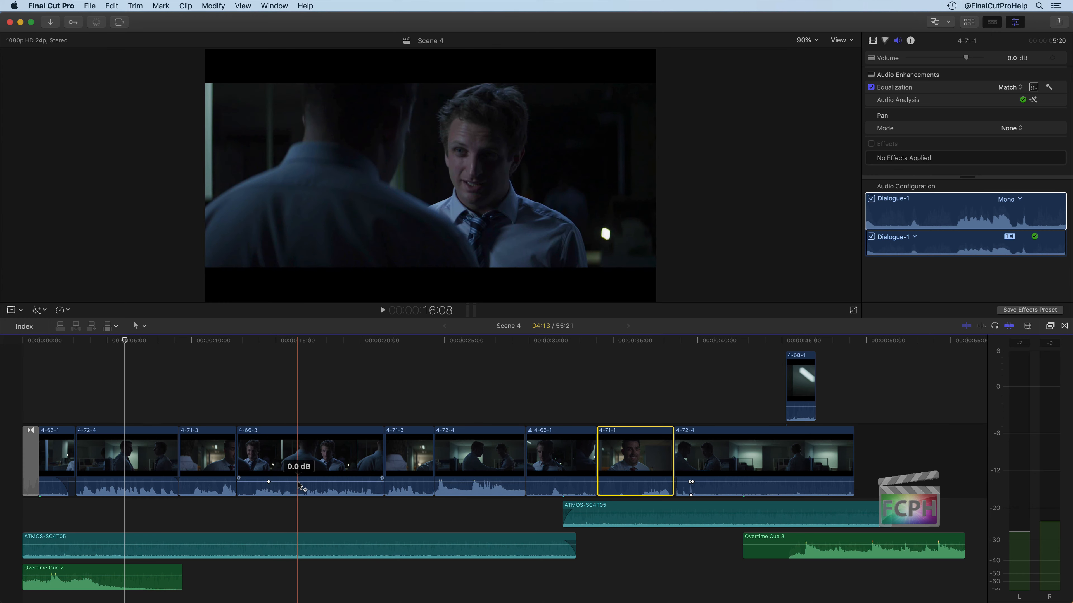
alt+click(329, 481)
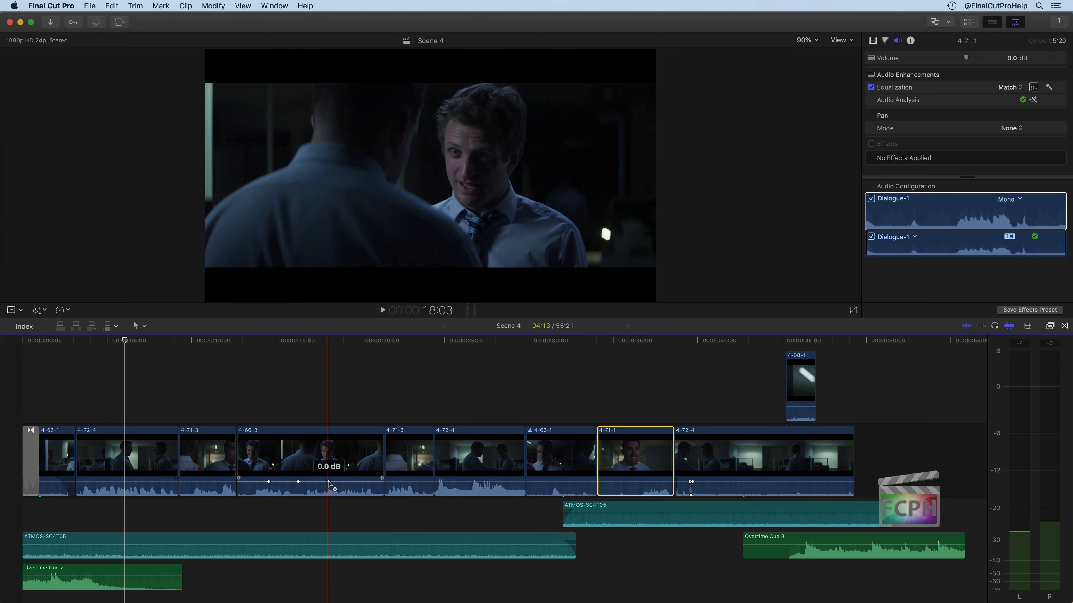
alt+click(350, 482)
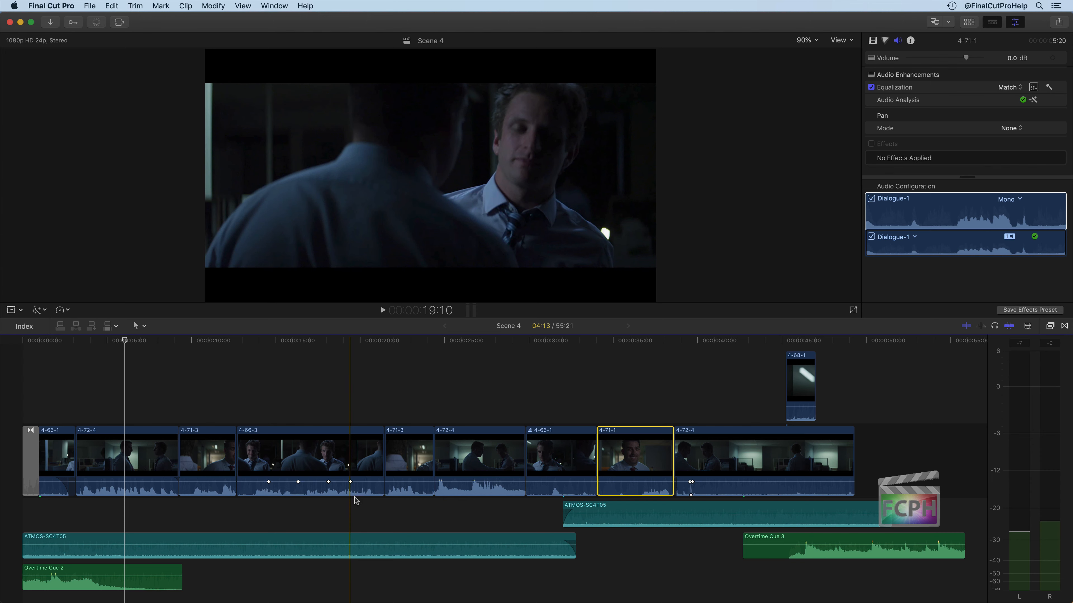
- Lower the first volume keyframe of clip 4-66-3 to about -49 dB
click(268, 481)
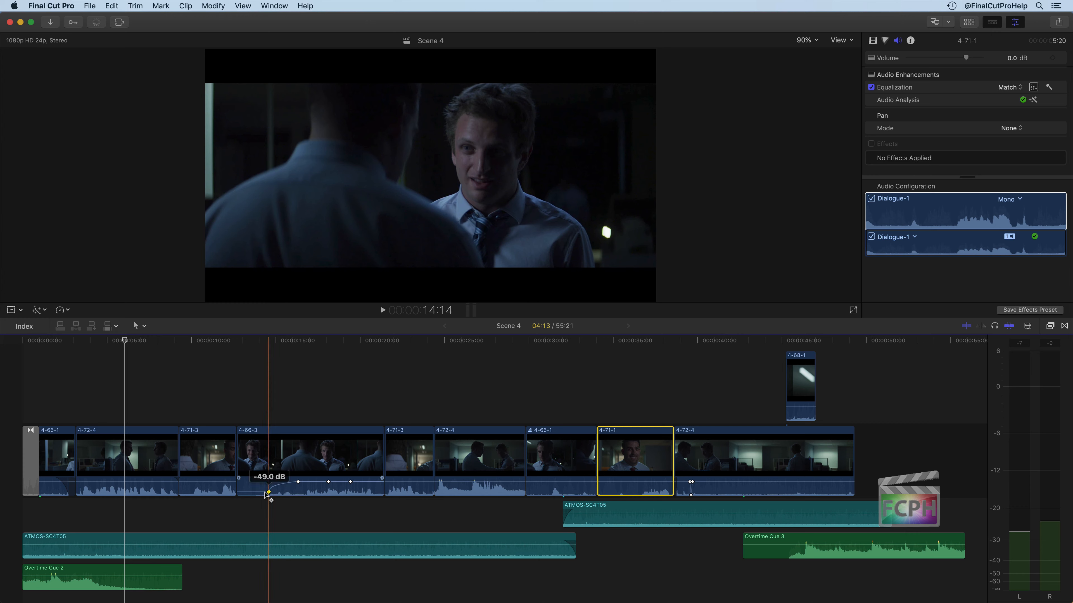
drag(269, 493, 268, 491)
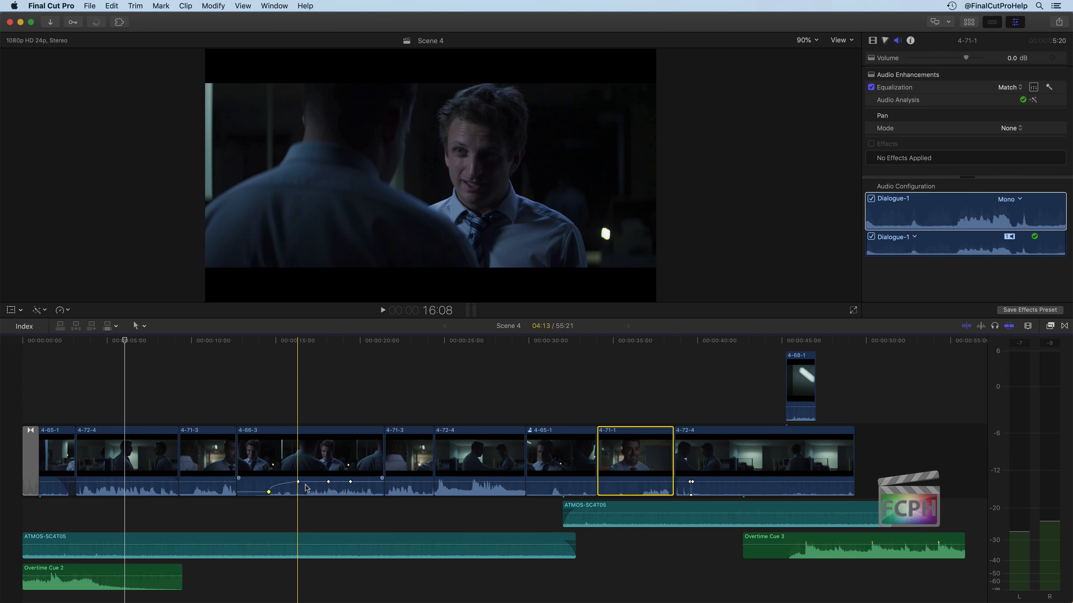
- Lower the third volume keyframe of clip 4-66-3, at 18:03, to about -52 dB
click(328, 482)
drag(327, 491, 327, 493)
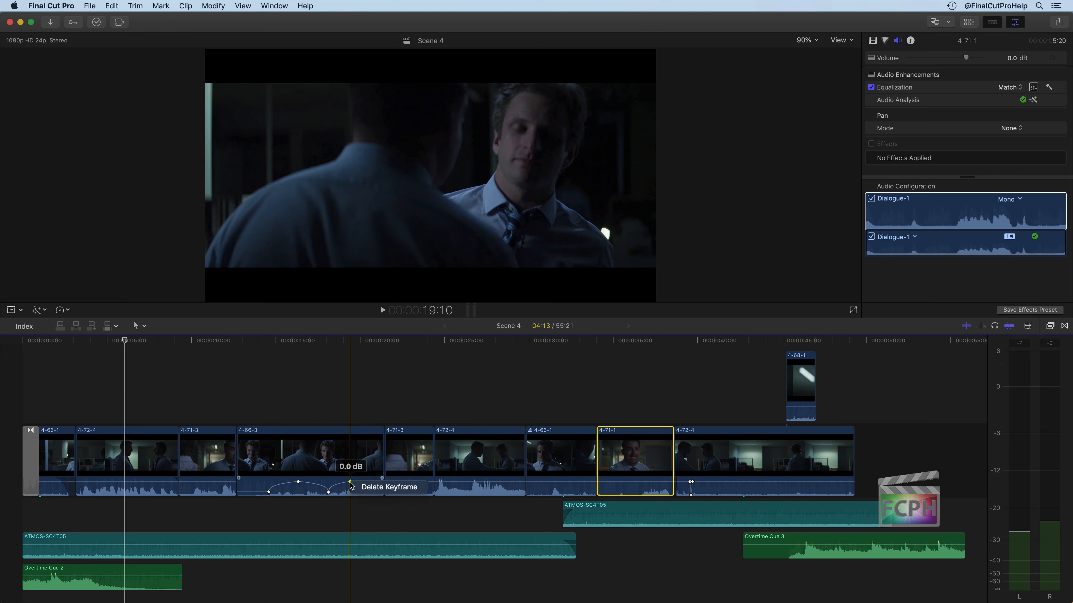
- Delete all four volume keyframes from clip 4-66-3
click(361, 488)
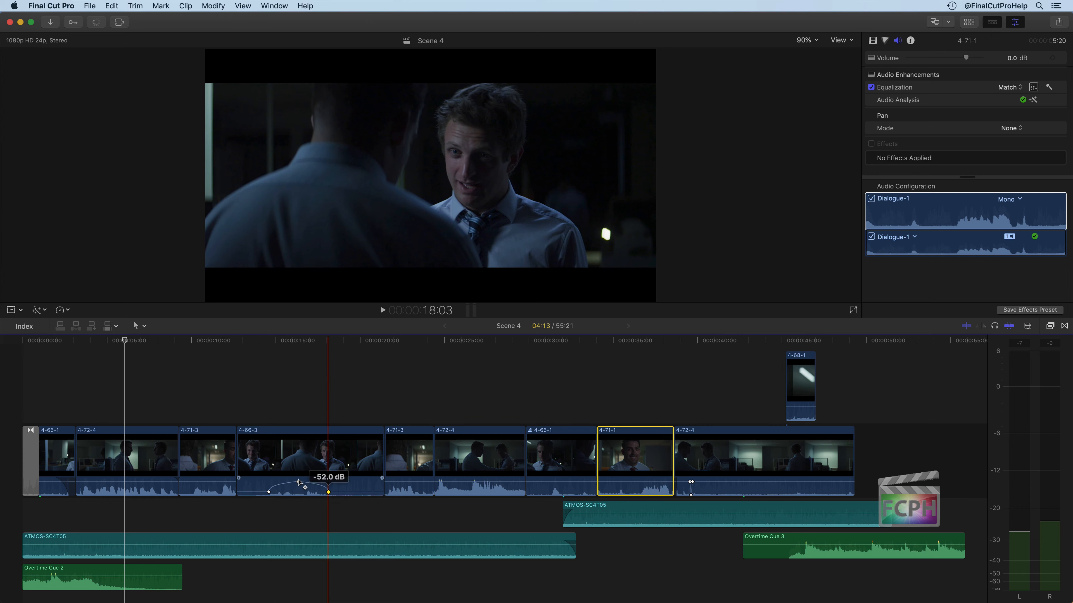
right_click(298, 482)
click(311, 488)
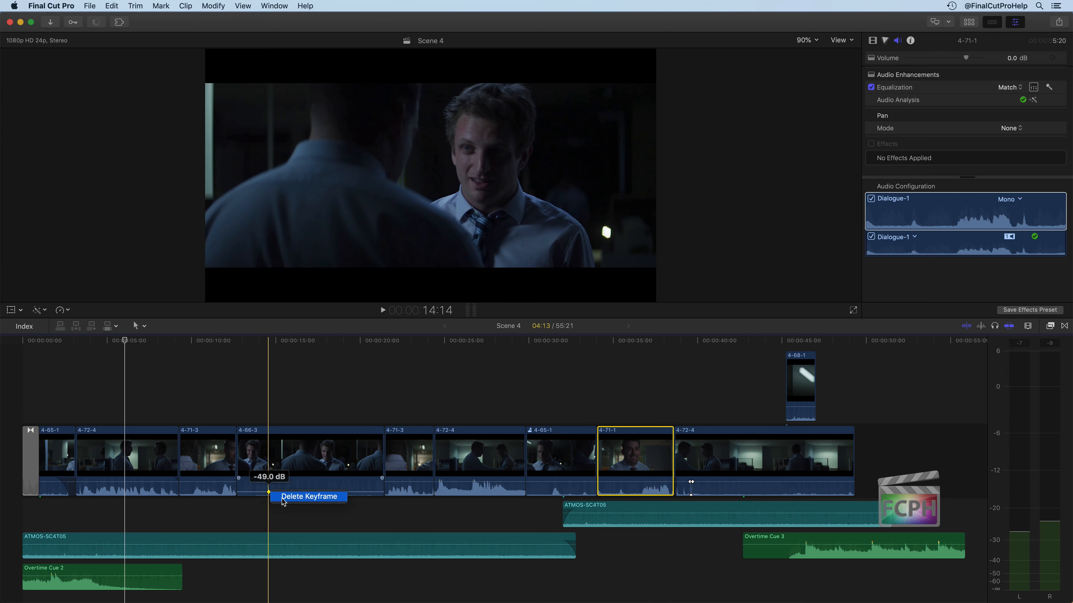
click(283, 498)
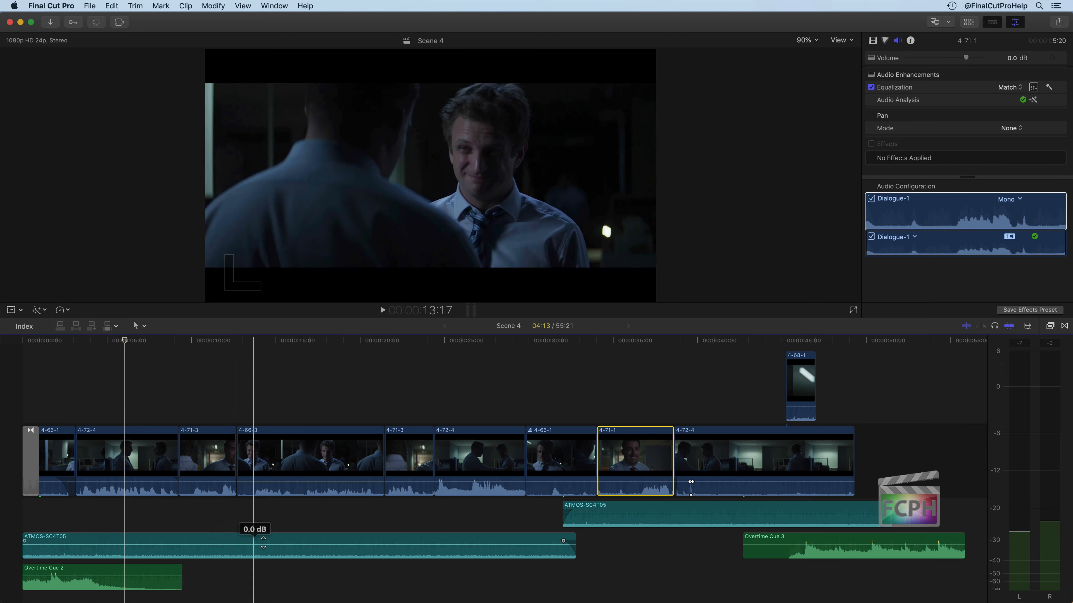
- Lower the volume of both ATMOS-SC4T05 ambience clips
drag(270, 545, 269, 549)
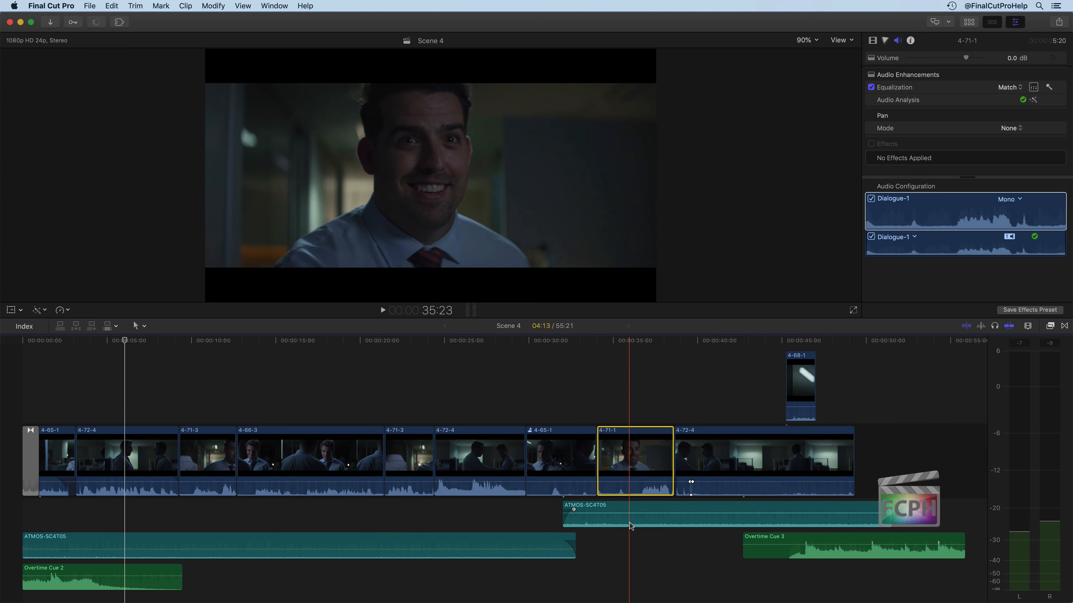
drag(632, 515, 631, 519)
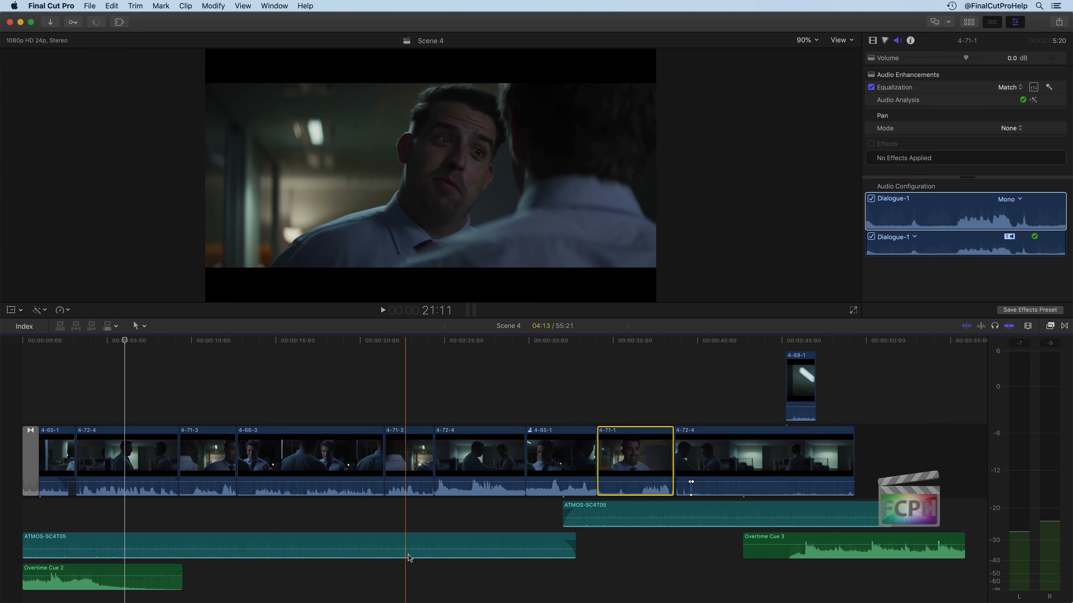
click(411, 549)
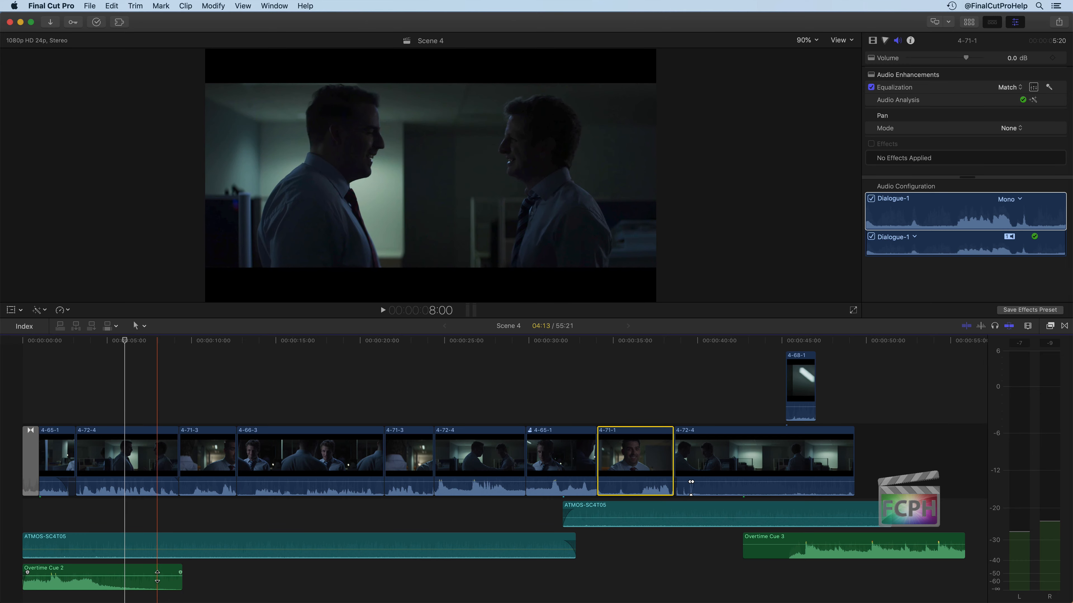
- Add two volume keyframes to Overtime Cue 2 at about 4:13 and 5:13, lower the second to about -24 dB, and play the opening
alt+click(100, 576)
alt+click(116, 575)
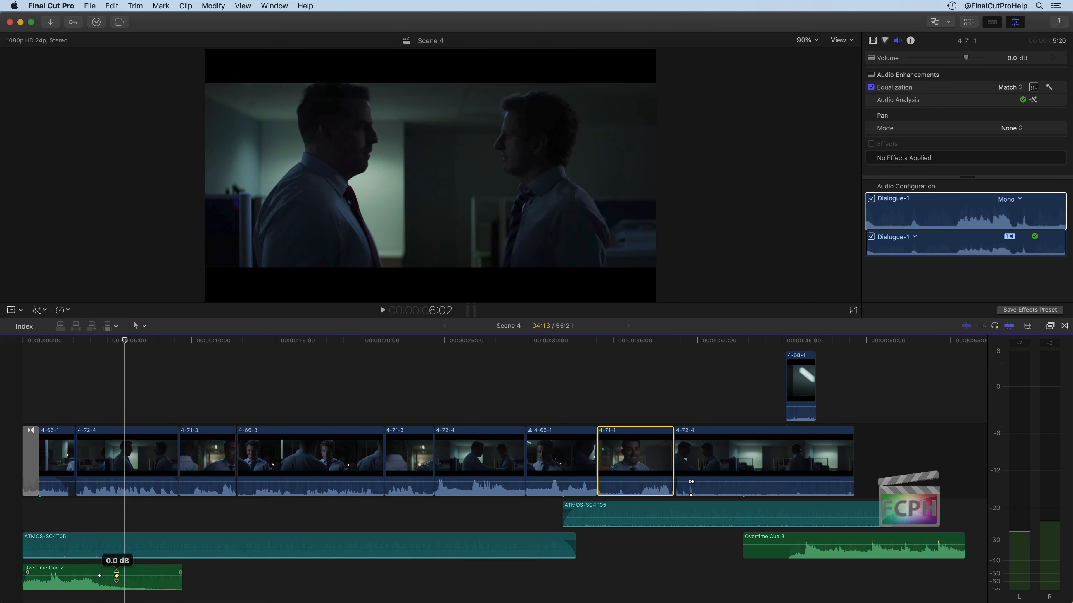
drag(117, 576, 116, 583)
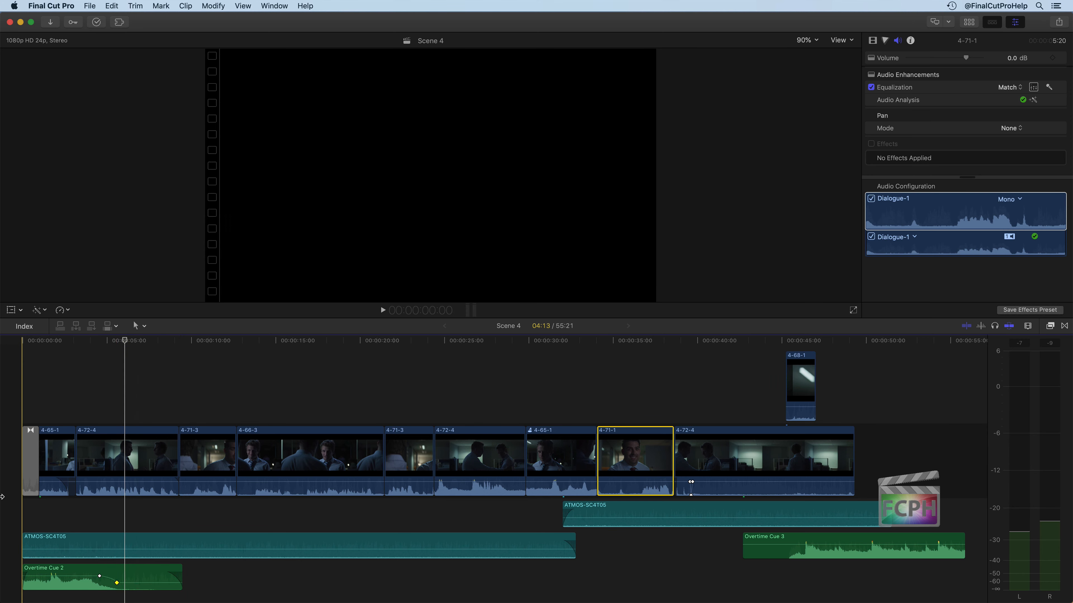
key(space)
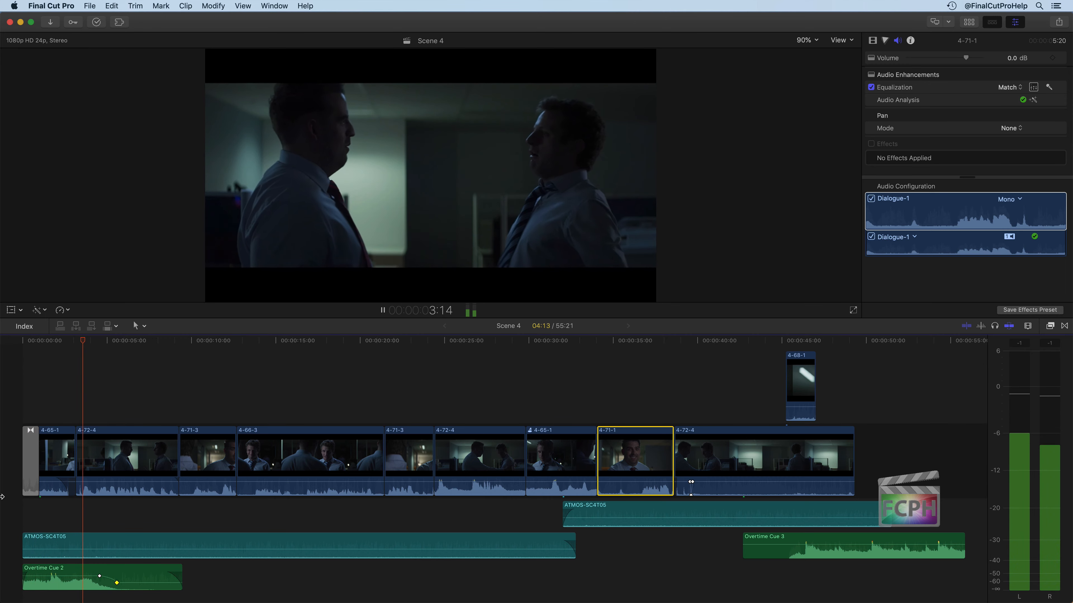
key(space)
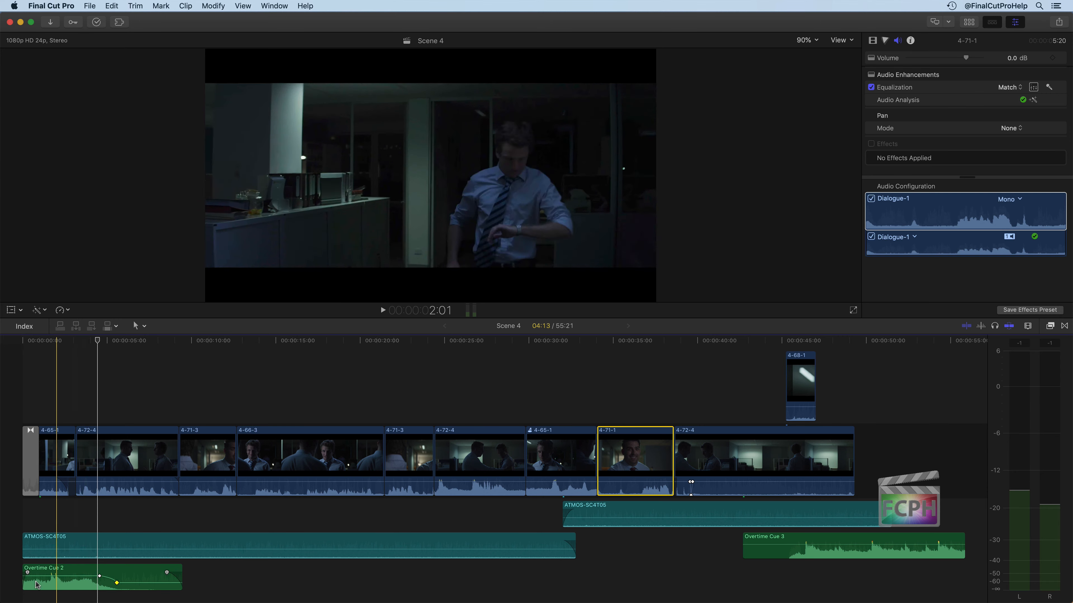
- Trim the start of Overtime Cue 2 to a duration of 8:20, keep it at the timeline's beginning, and play the opening
drag(24, 584, 56, 590)
drag(94, 341, 77, 343)
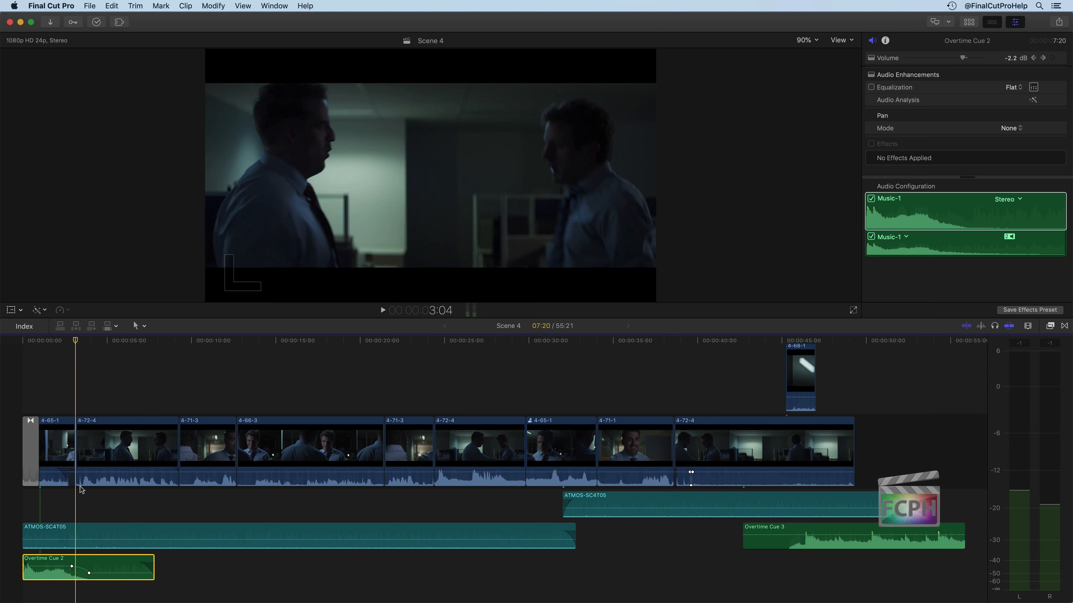
drag(71, 584, 14, 568)
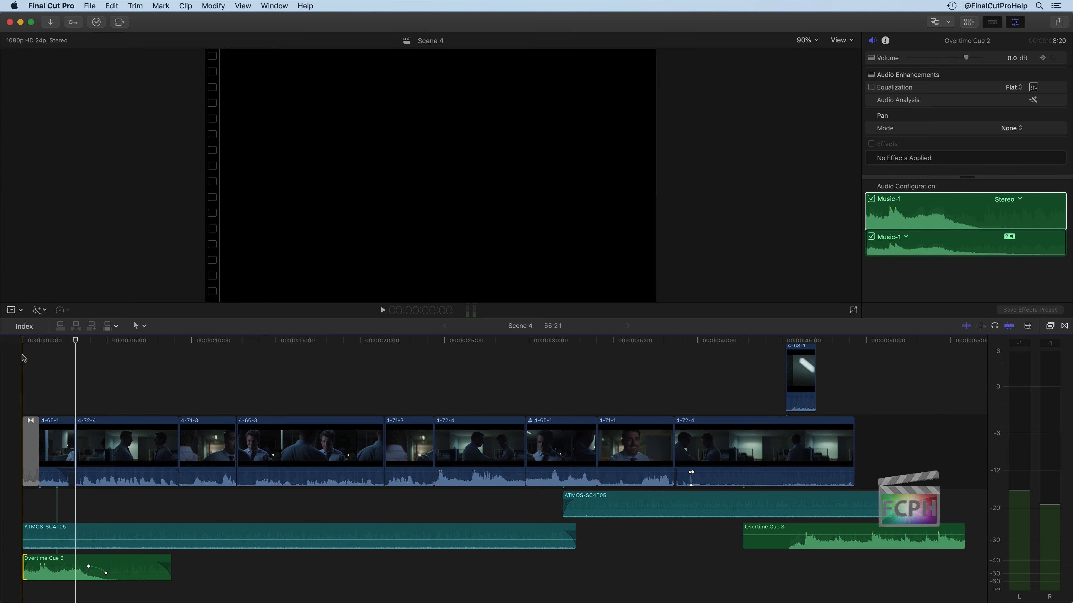
key(space)
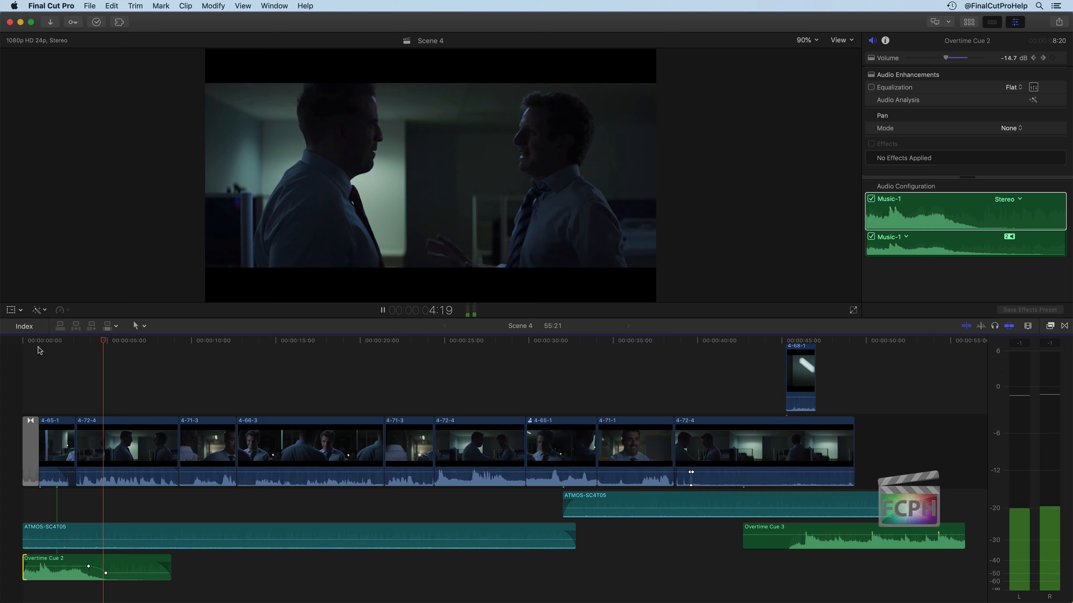
key(space)
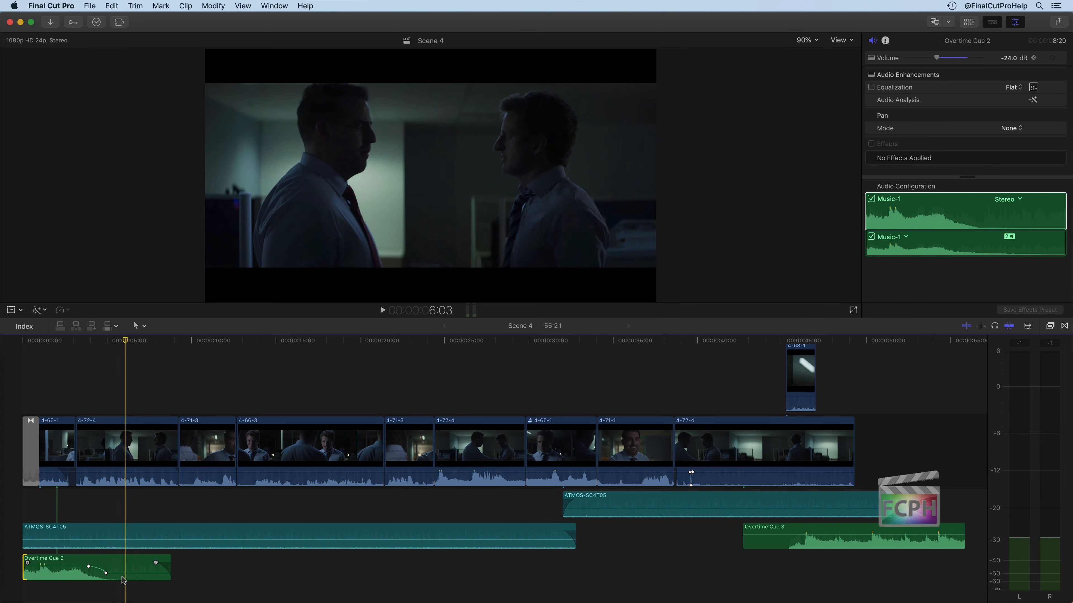
- Play the ending and move Overtime Cue 3 about 13 frames later, lining up its first peak with the end of clip 4-68-1 at 47:01
scroll(643, 469, right, 3)
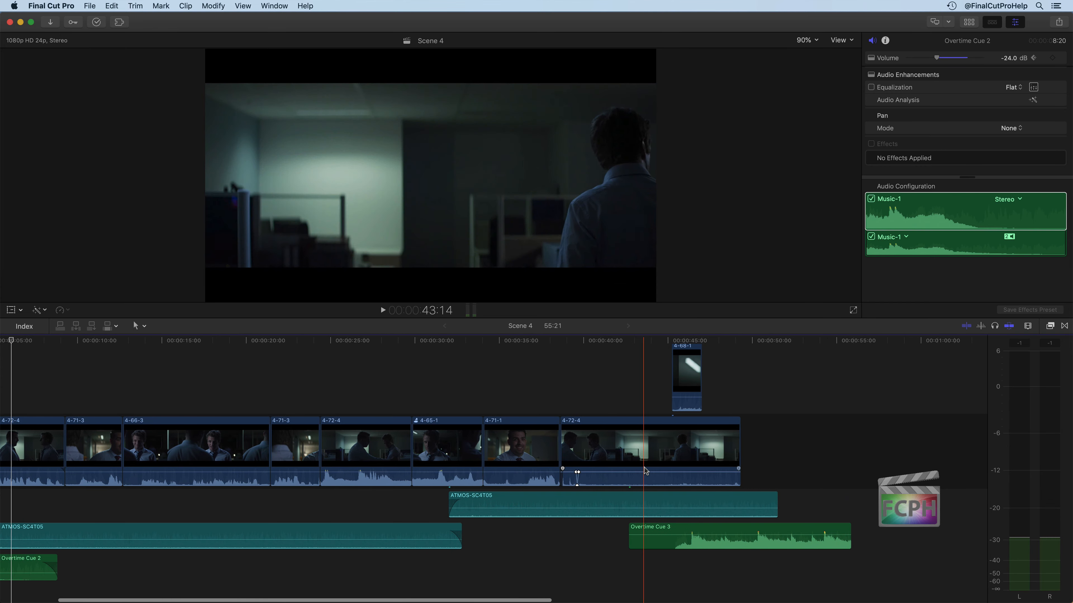
key(space)
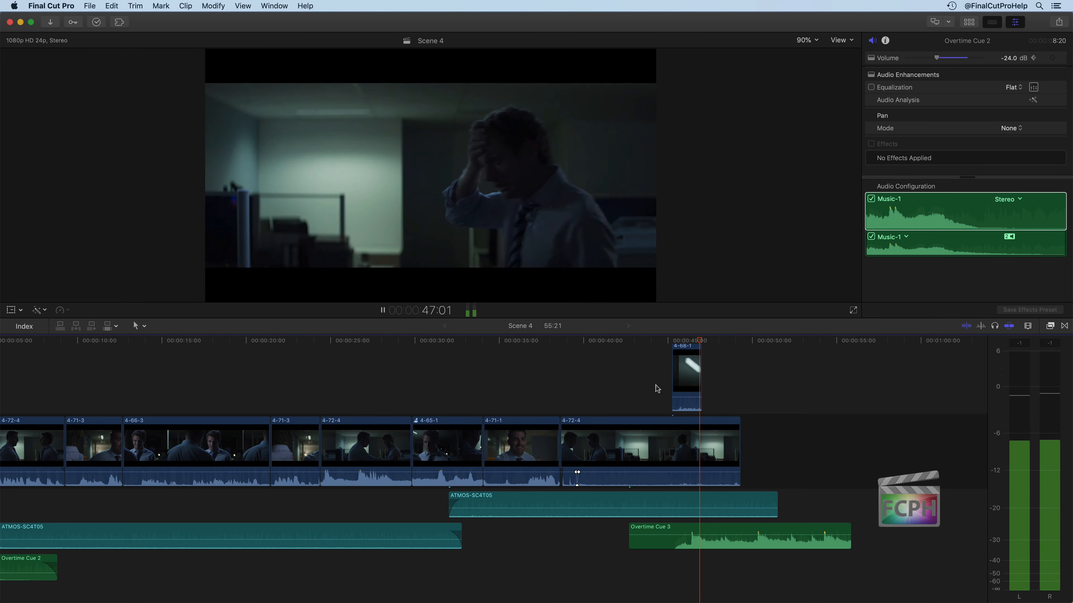
key(space)
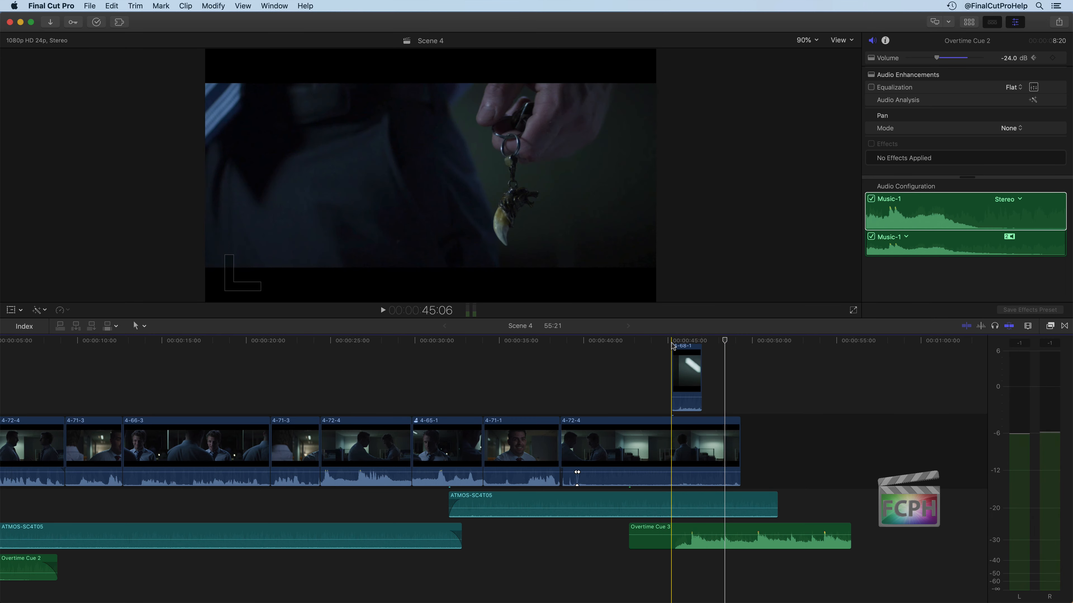
click(702, 342)
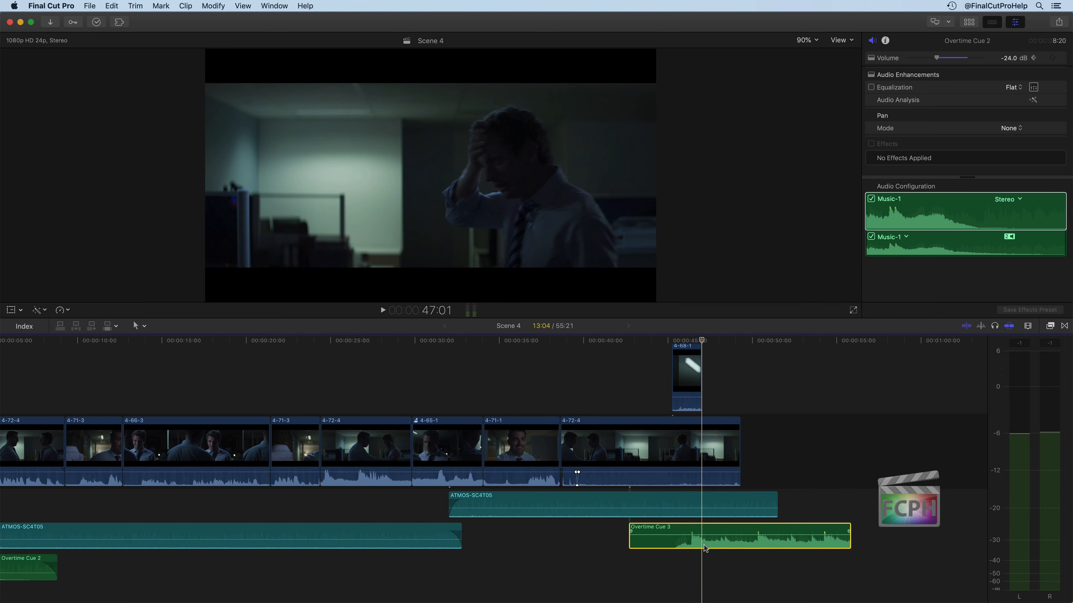
drag(704, 545, 706, 546)
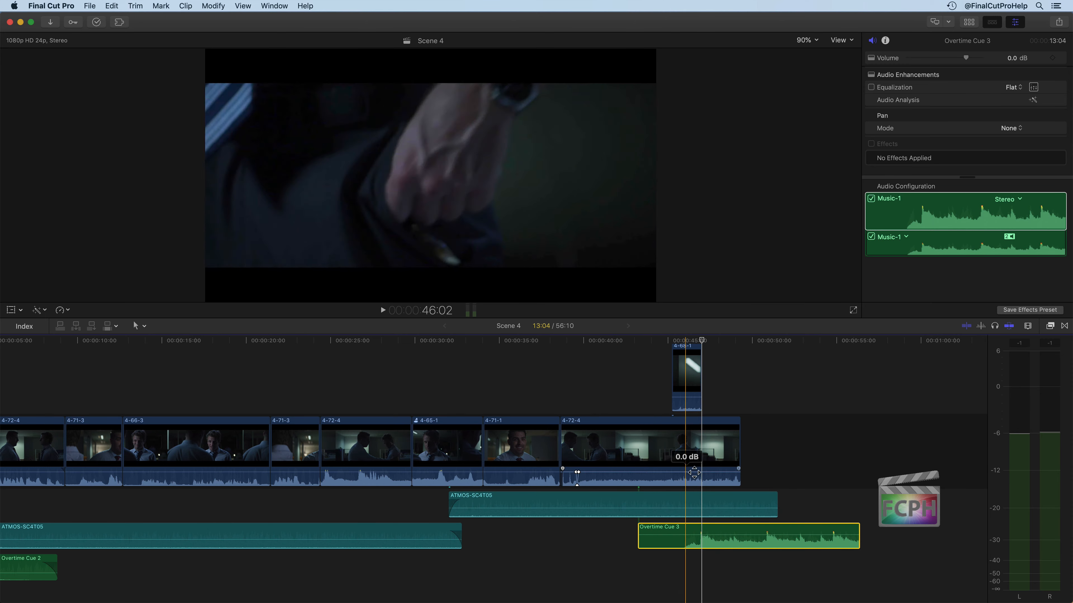
- Lower the second volume keyframe of the last 4-72-4 clip, at about 39:17, to -12 dB and play the ending
click(617, 479)
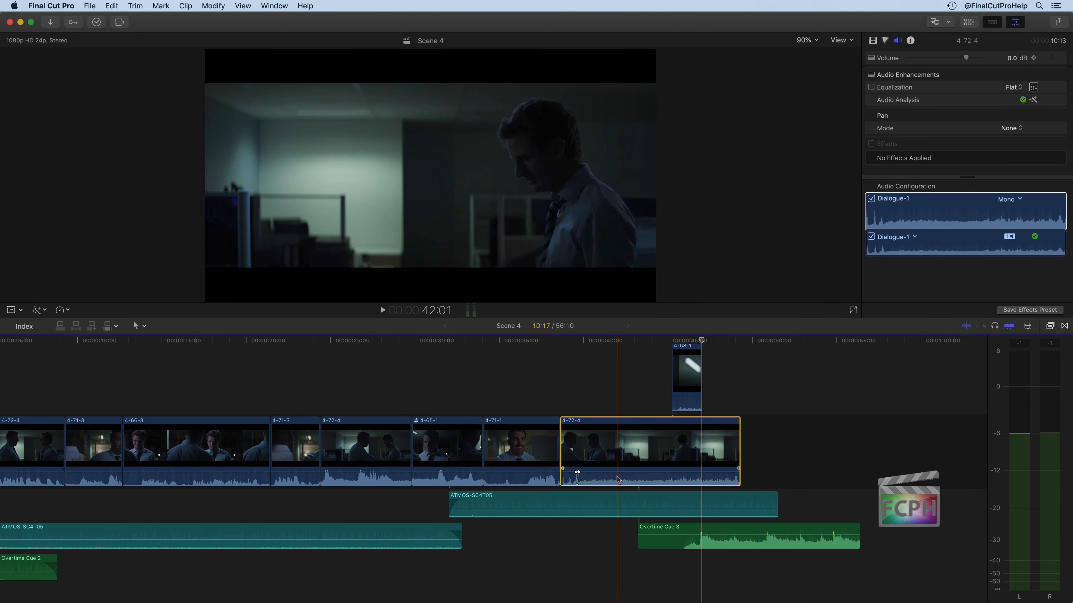
key(space)
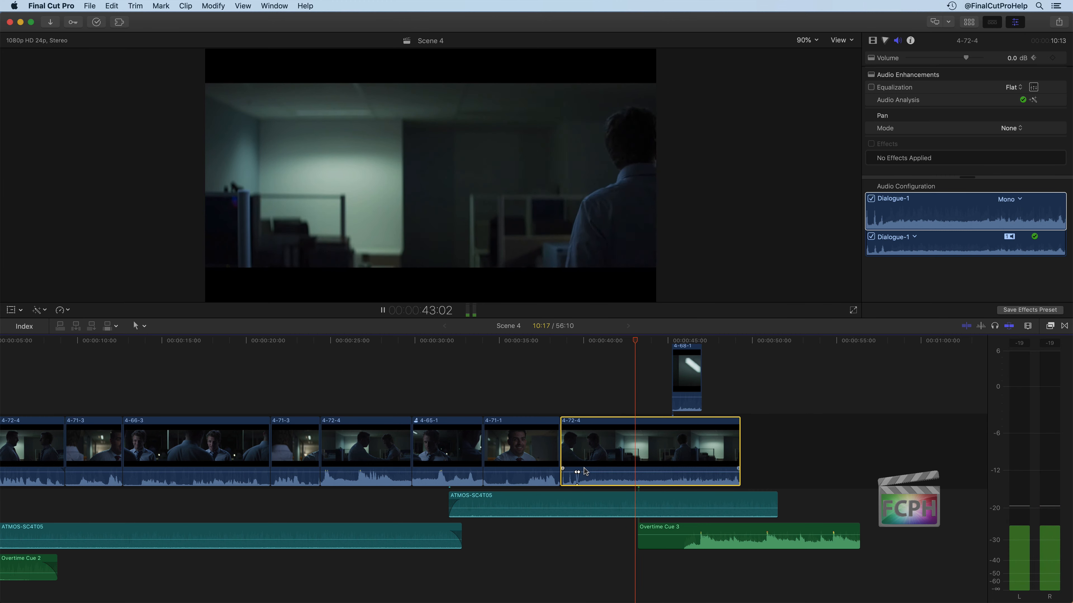
key(space)
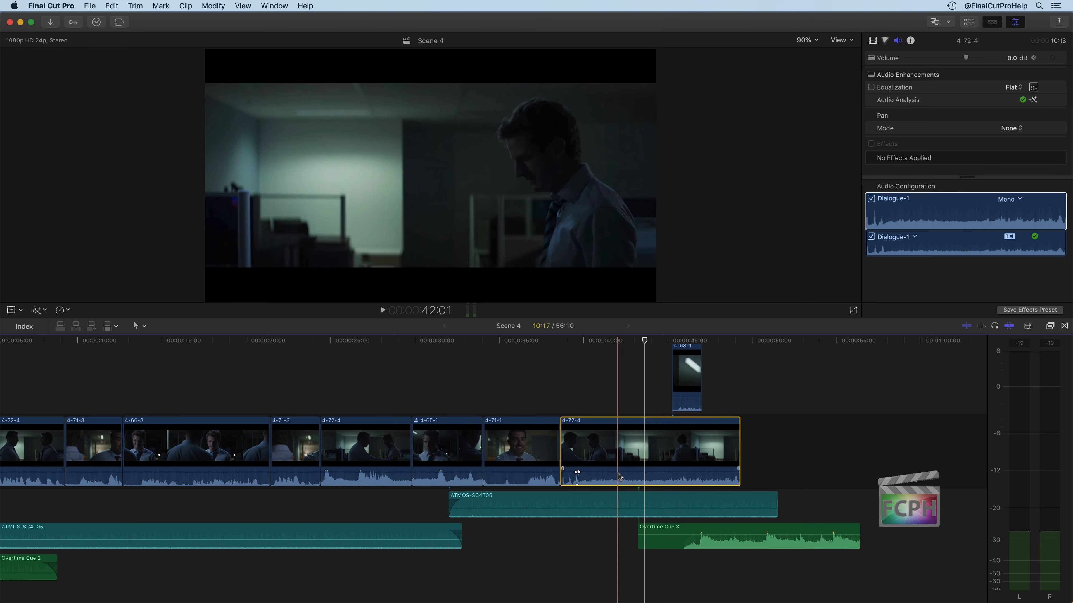
click(578, 473)
key(super+z)
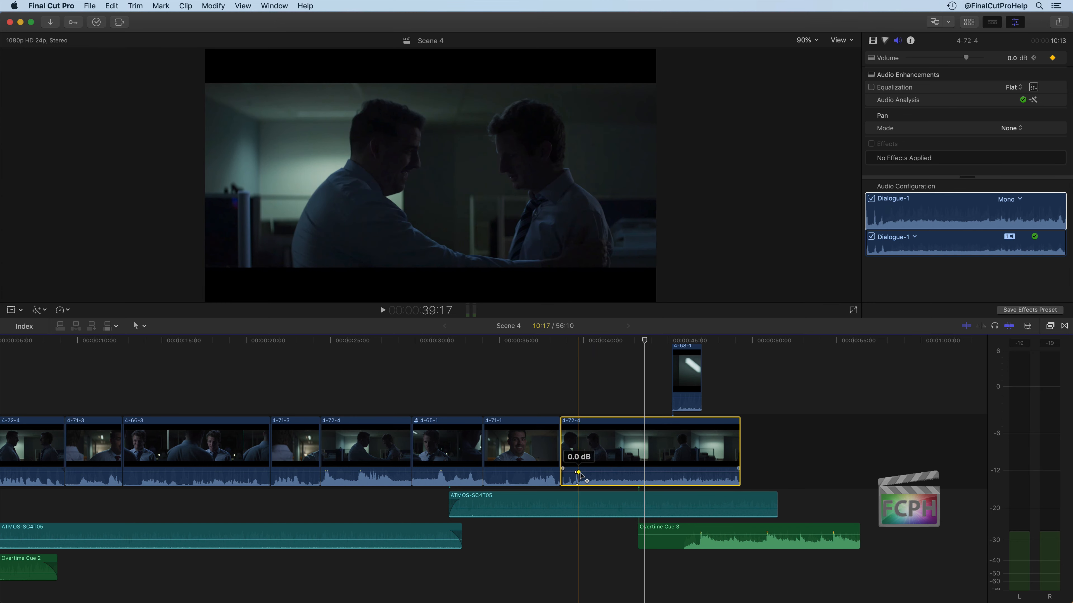
drag(579, 474, 580, 478)
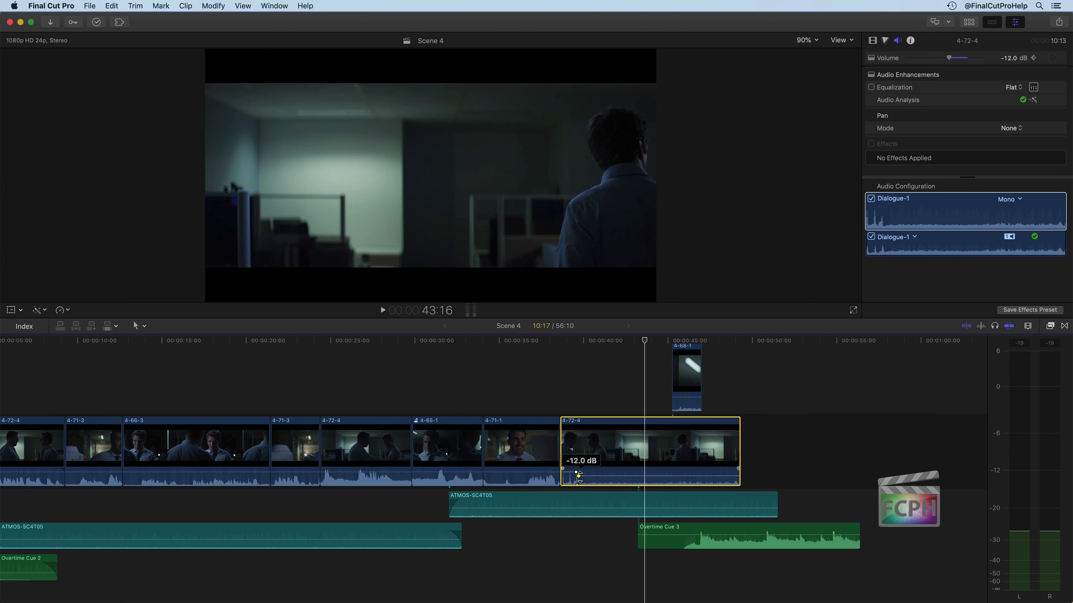
key(space)
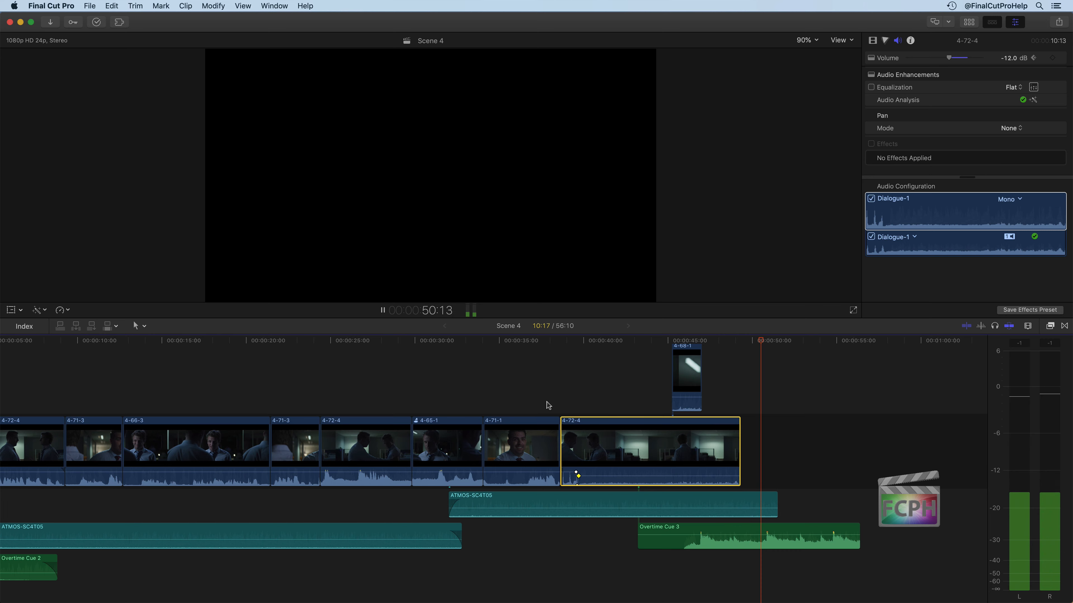
key(space)
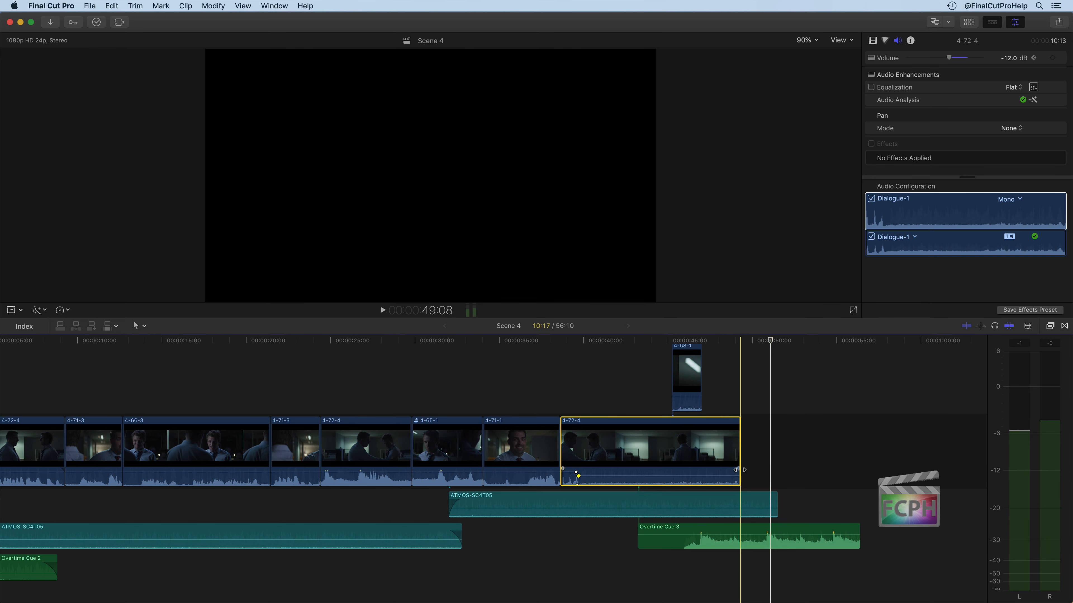